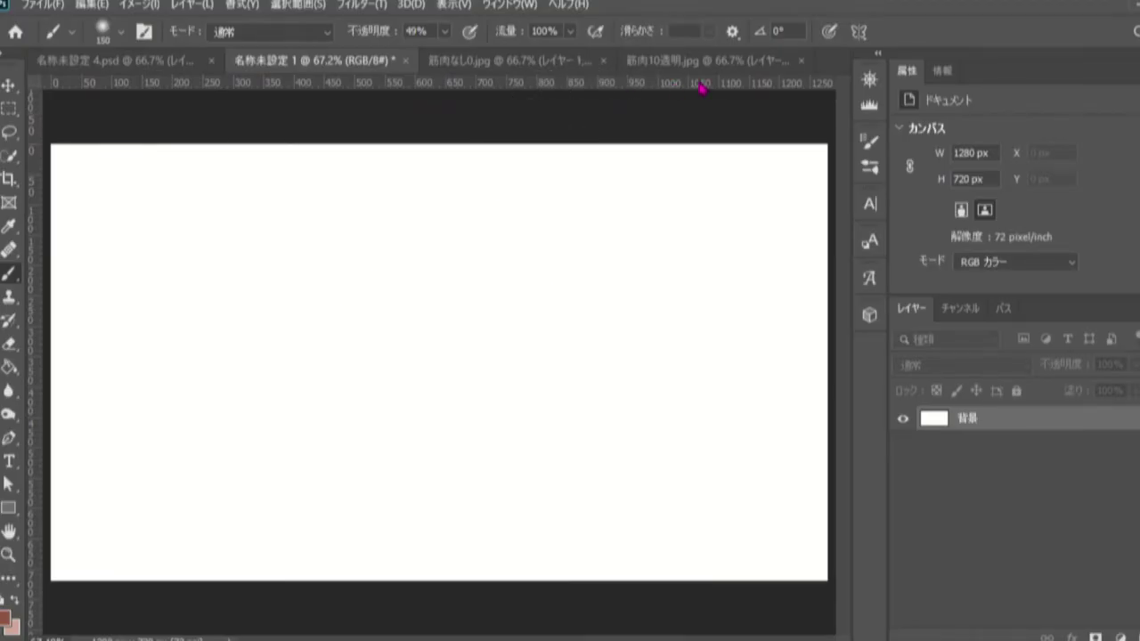
- Select the slim man's torso in 筋肉なし0.jpg using Select > Subject
left_click(726, 62)
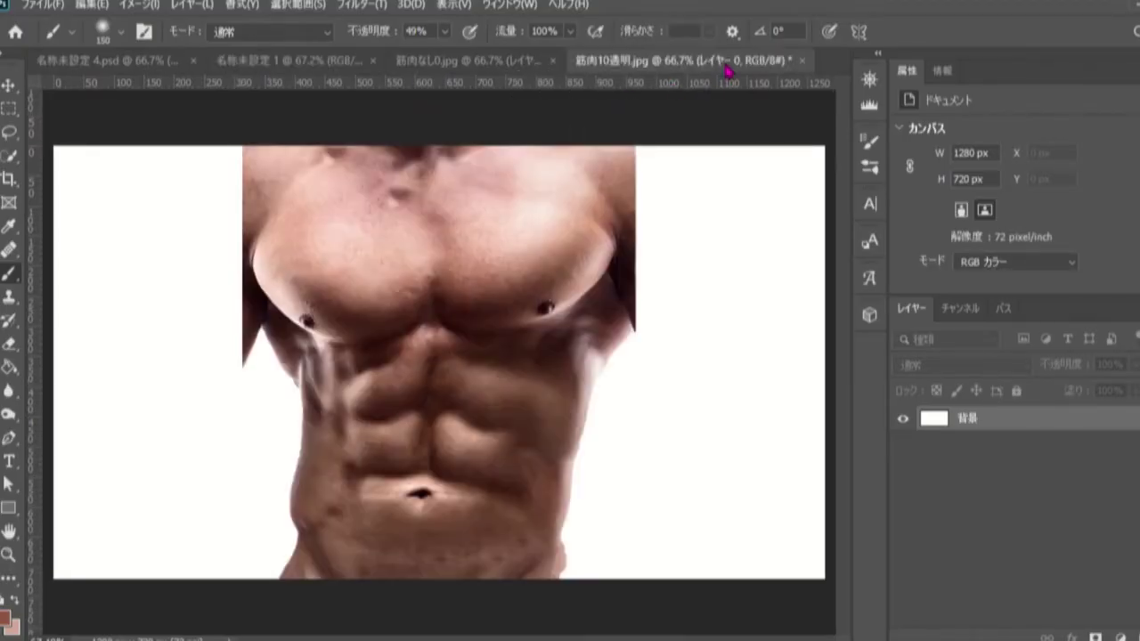
left_click(498, 62)
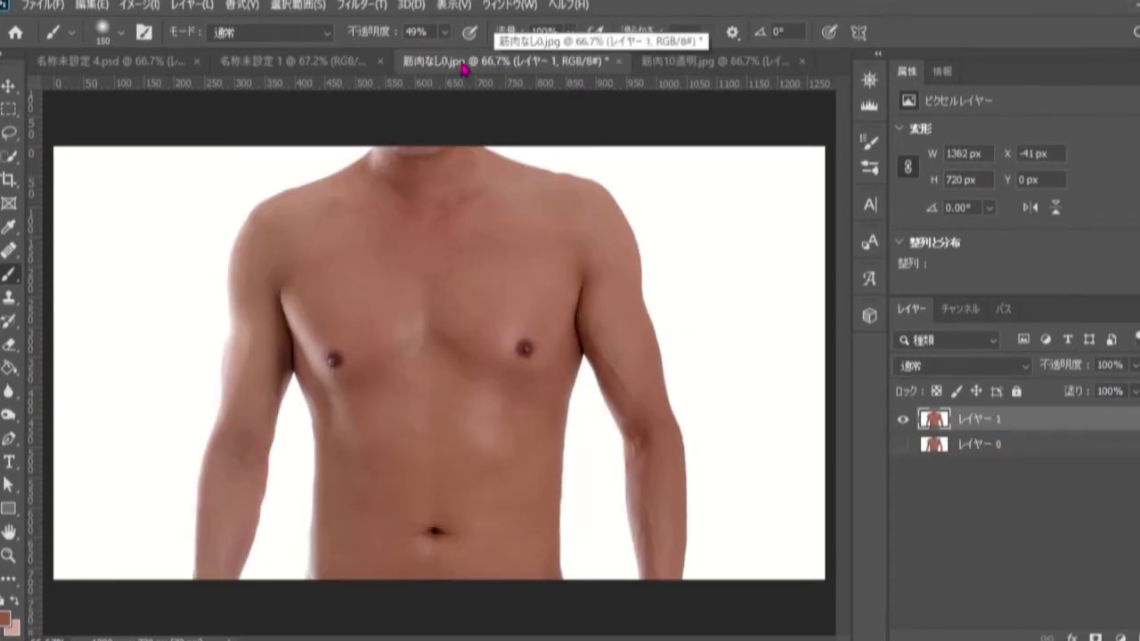
left_click(307, 11)
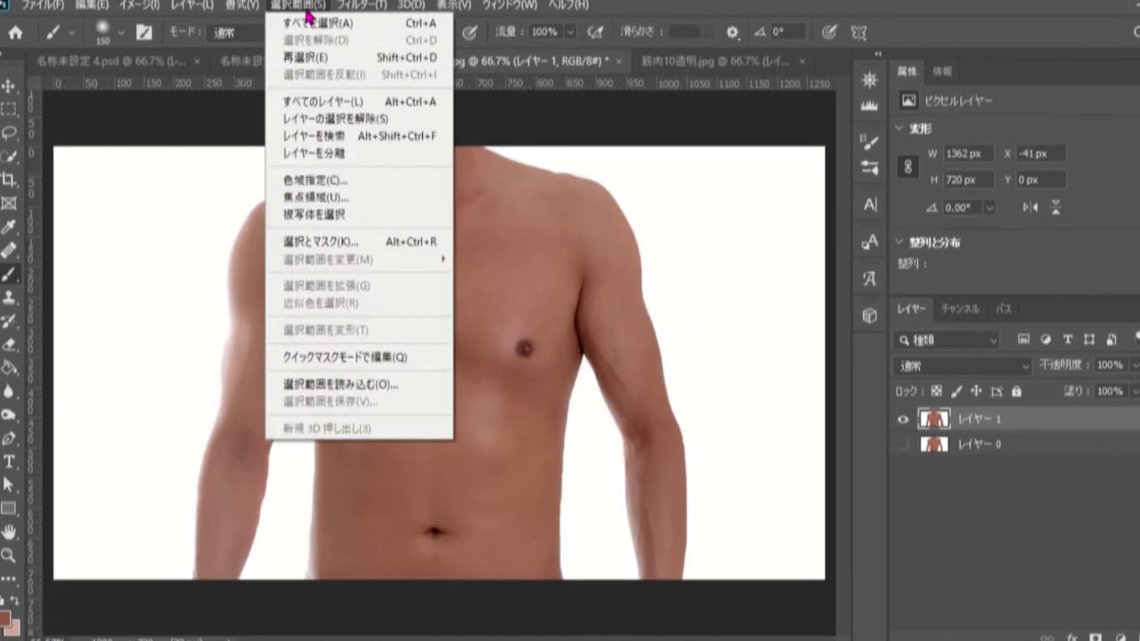
left_click(345, 218)
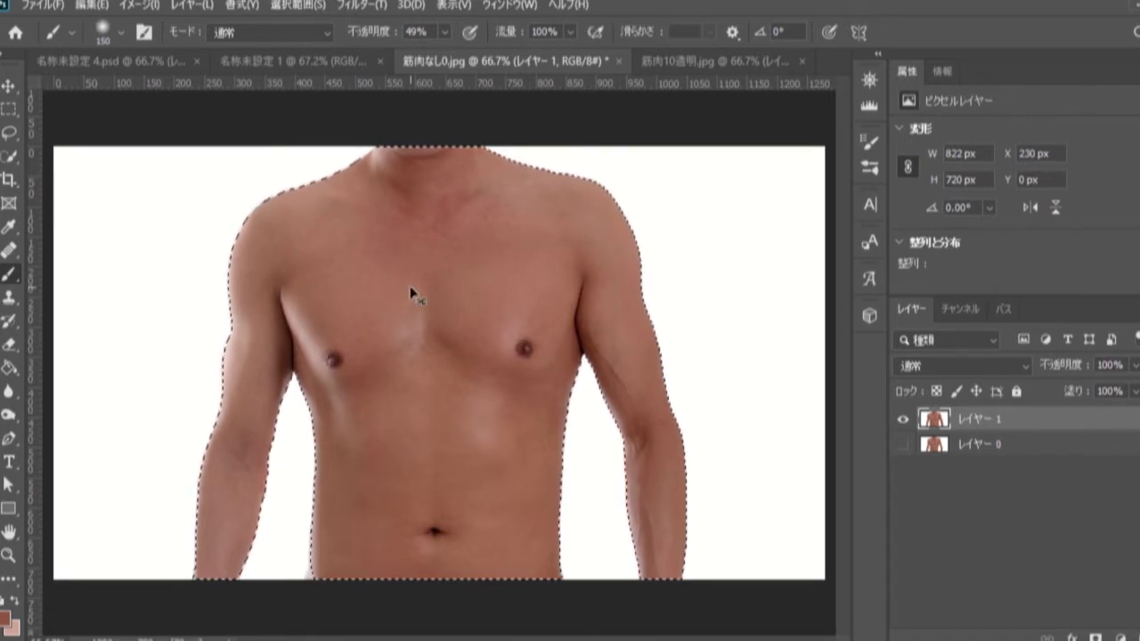
- Paste the slim torso into 名称未設定 1 as Layer 1 and shift it right
left_click(300, 60)
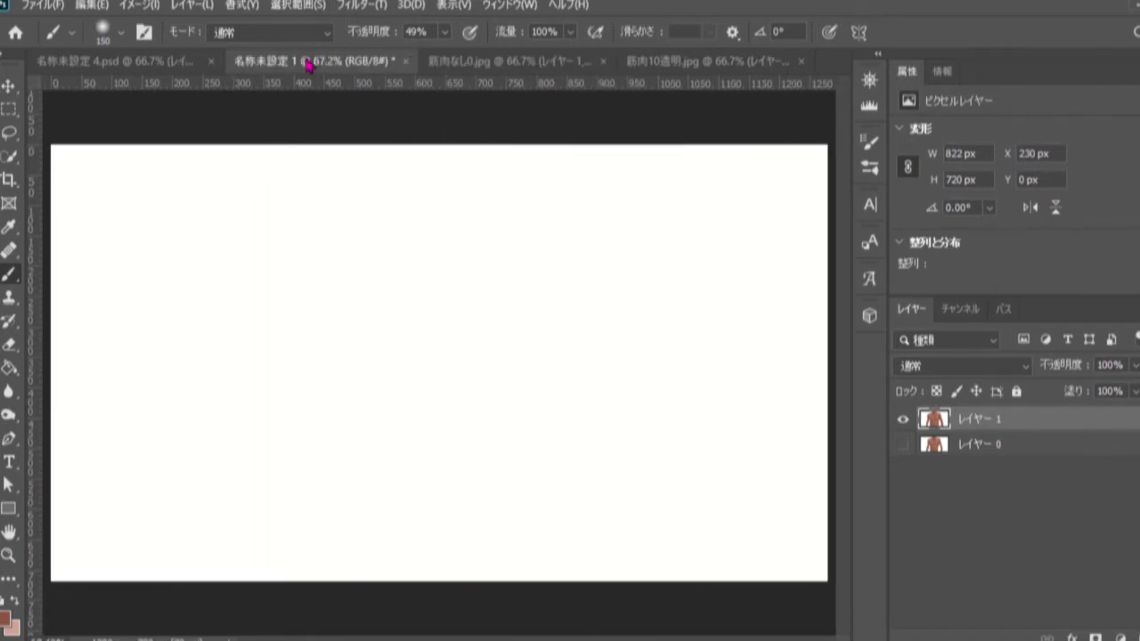
key("ctrl+v")
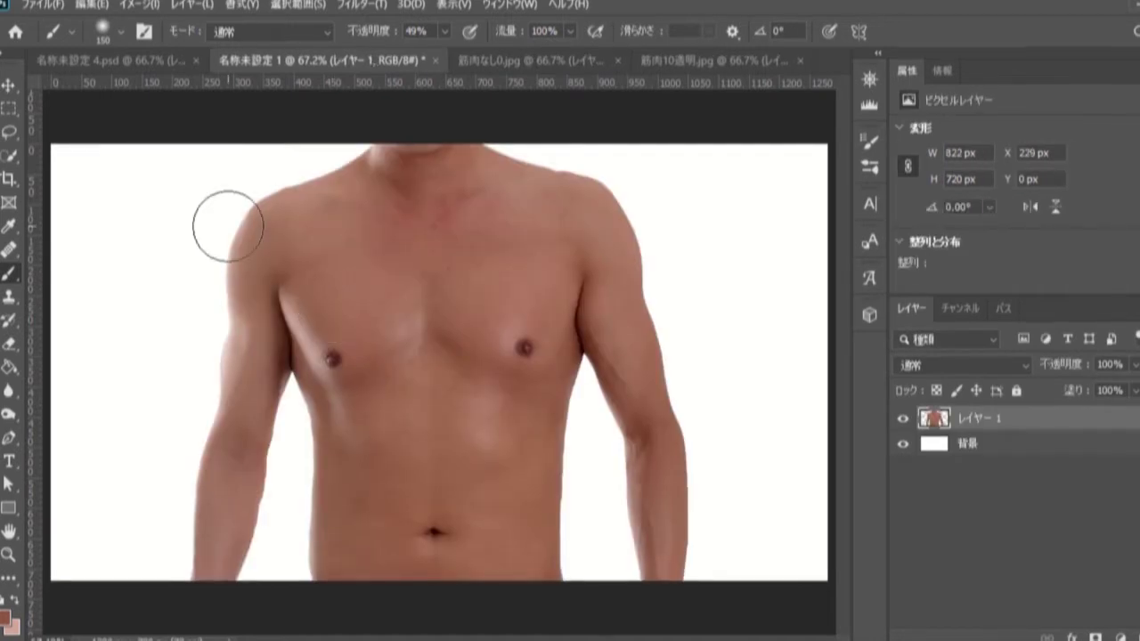
left_click(8, 85)
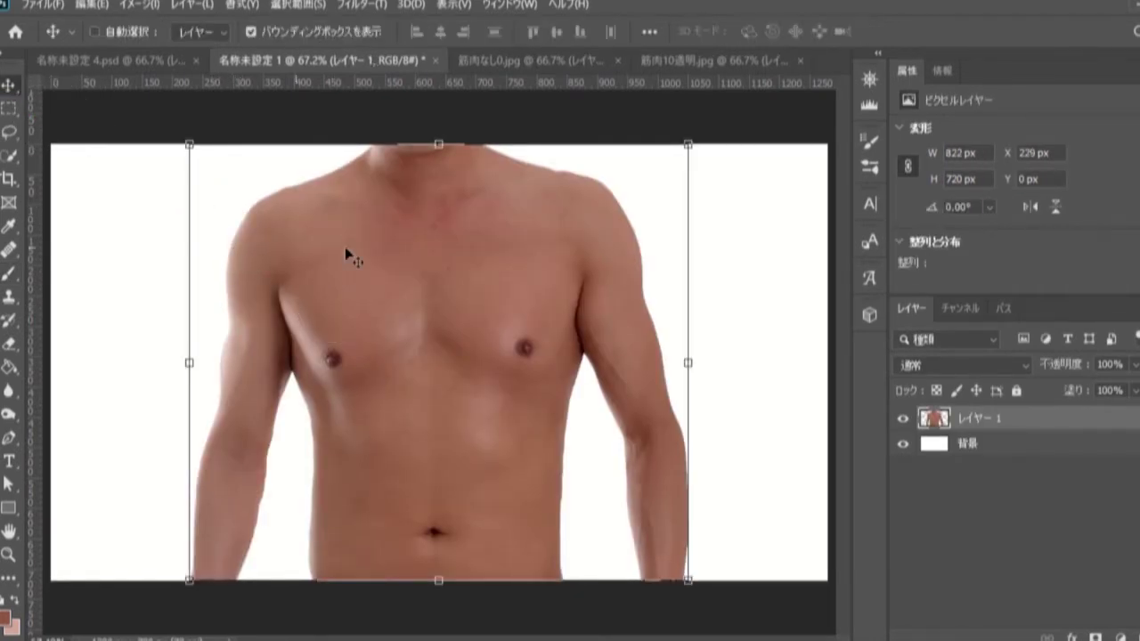
left_click_drag(482, 244, 624, 244)
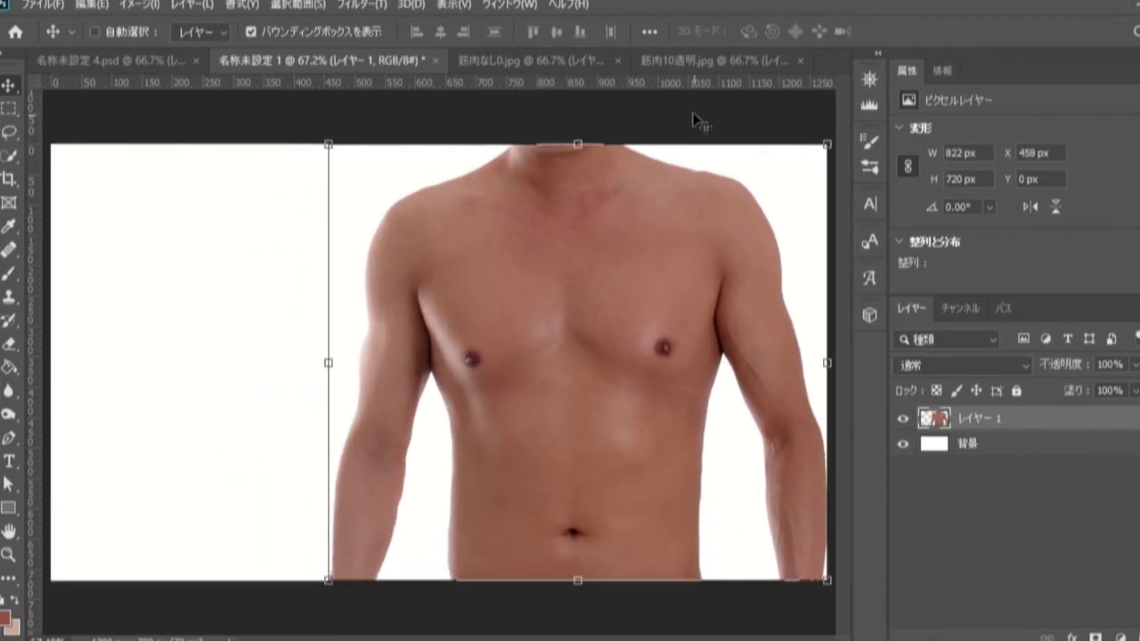
left_click(685, 67)
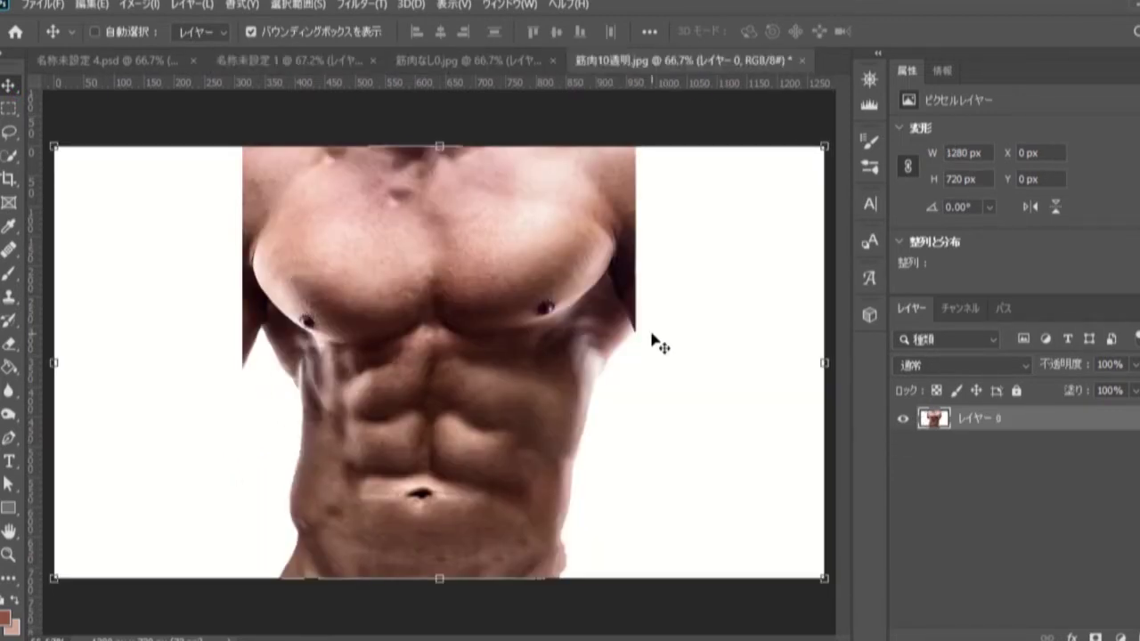
- Subject-select the muscular torso and place it as Layer 2 at the canvas's left edge
left_click(294, 5)
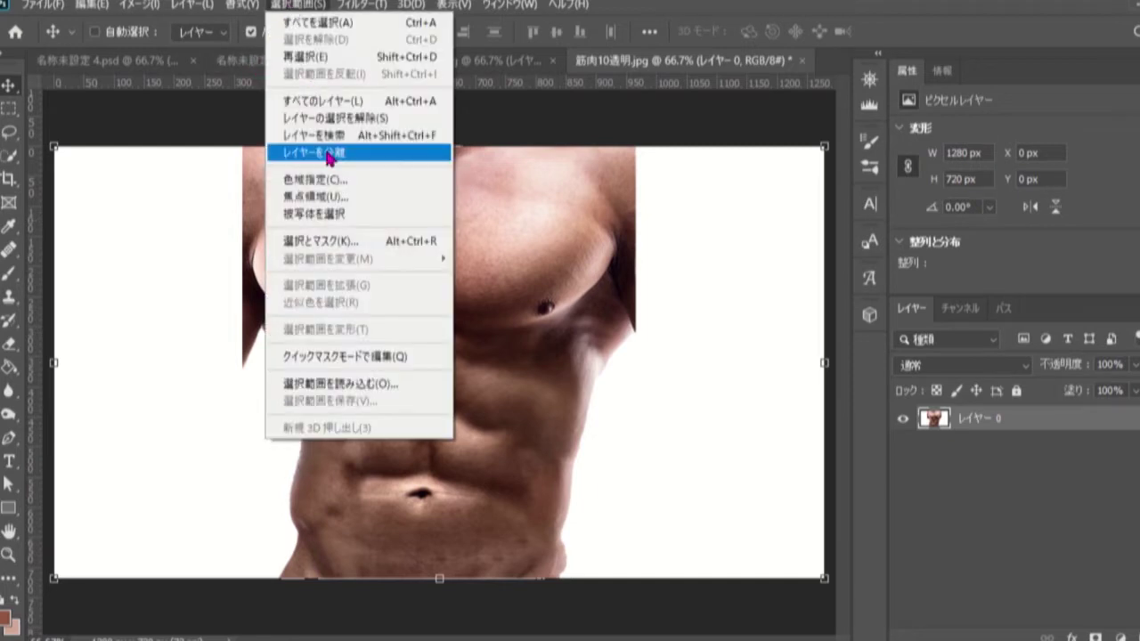
left_click(331, 214)
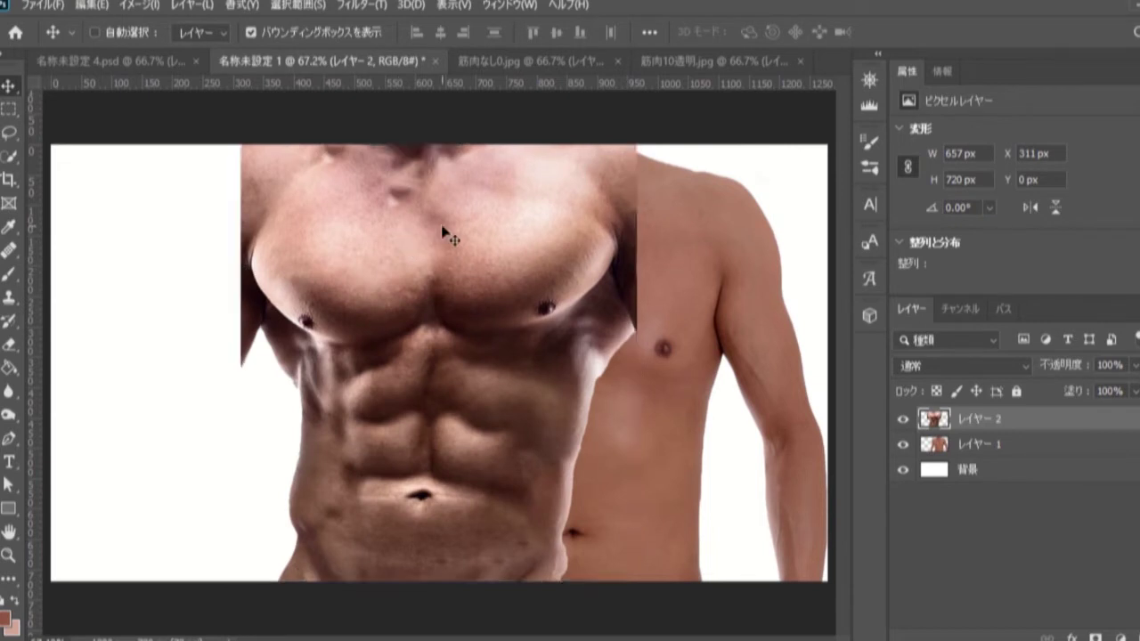
left_click_drag(445, 229, 255, 229)
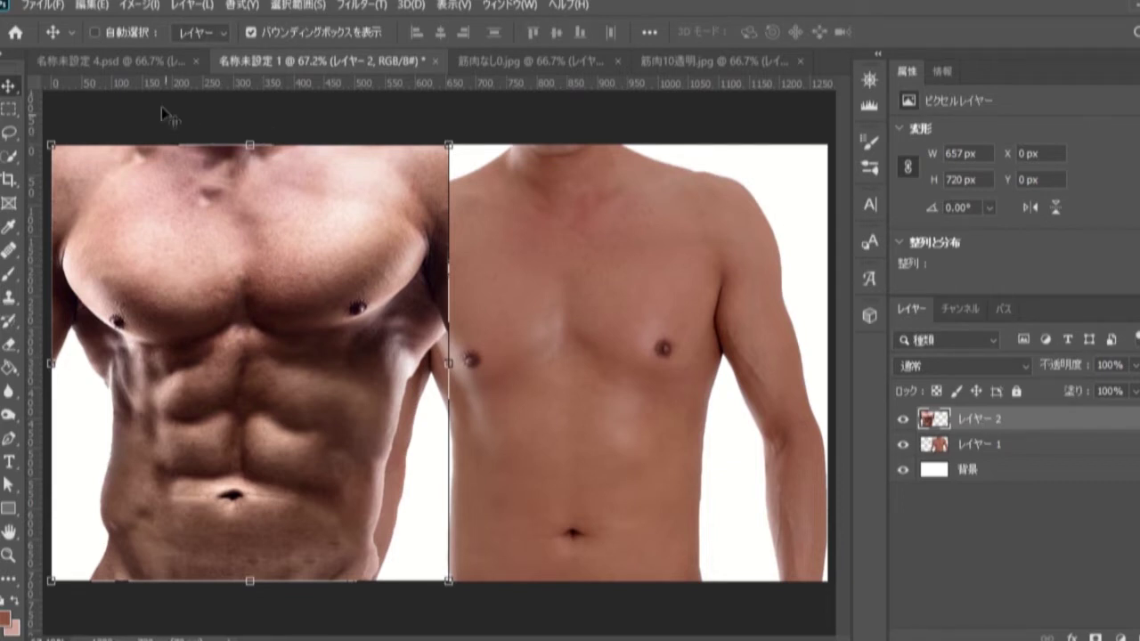
- Apply Match Color to the muscular torso with 名称未設定 1, レイヤー 1 as the source
left_click(129, 7)
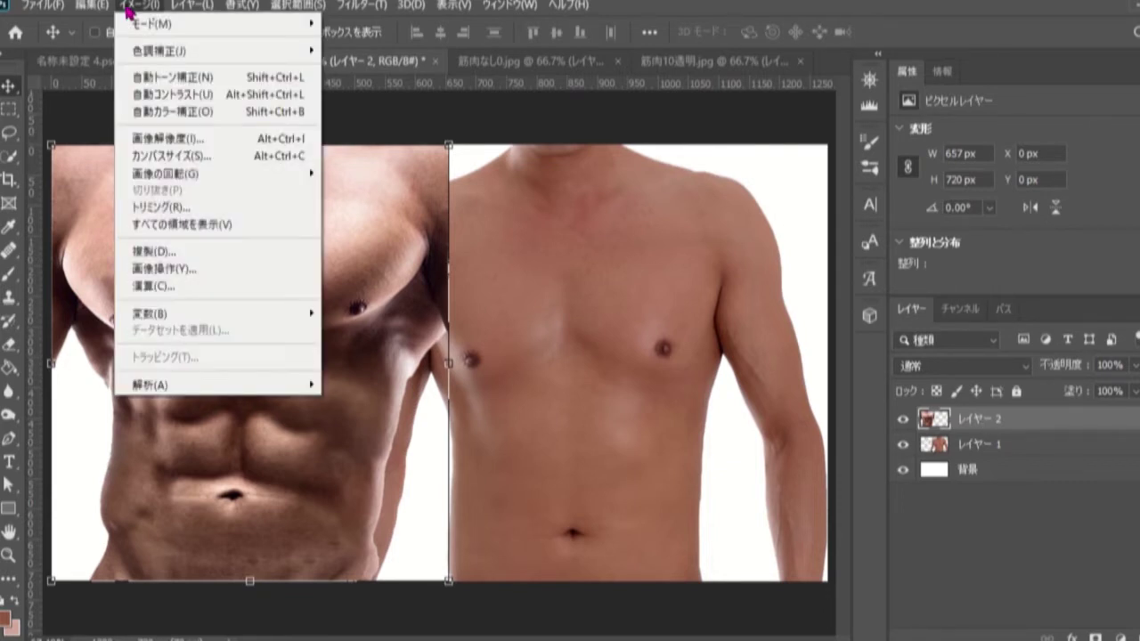
mouse_move(217, 51)
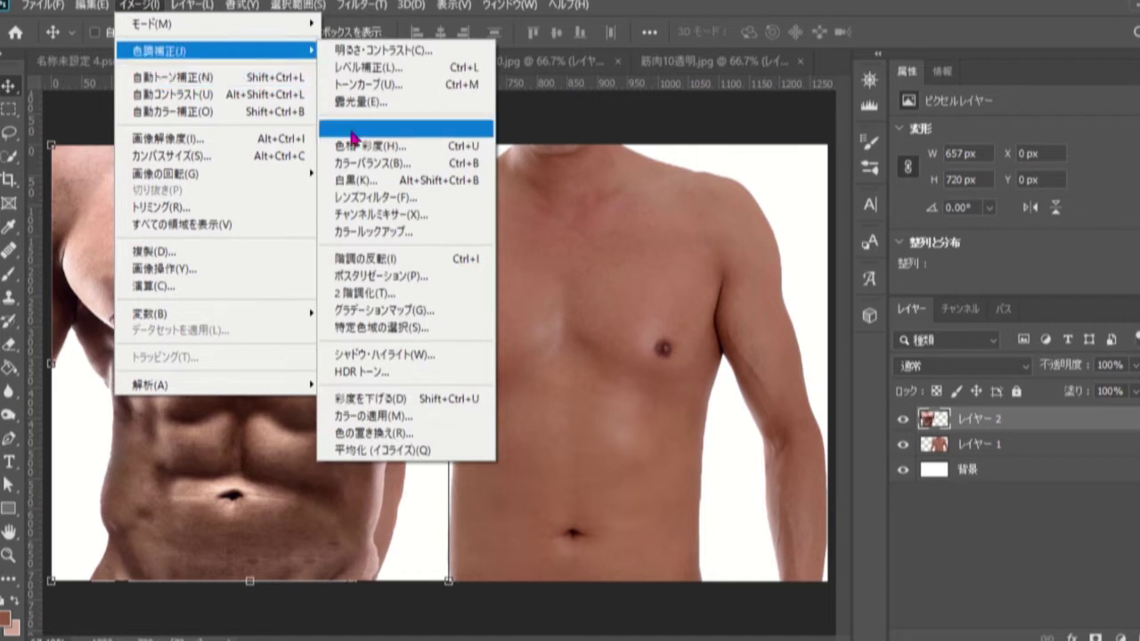
left_click(455, 418)
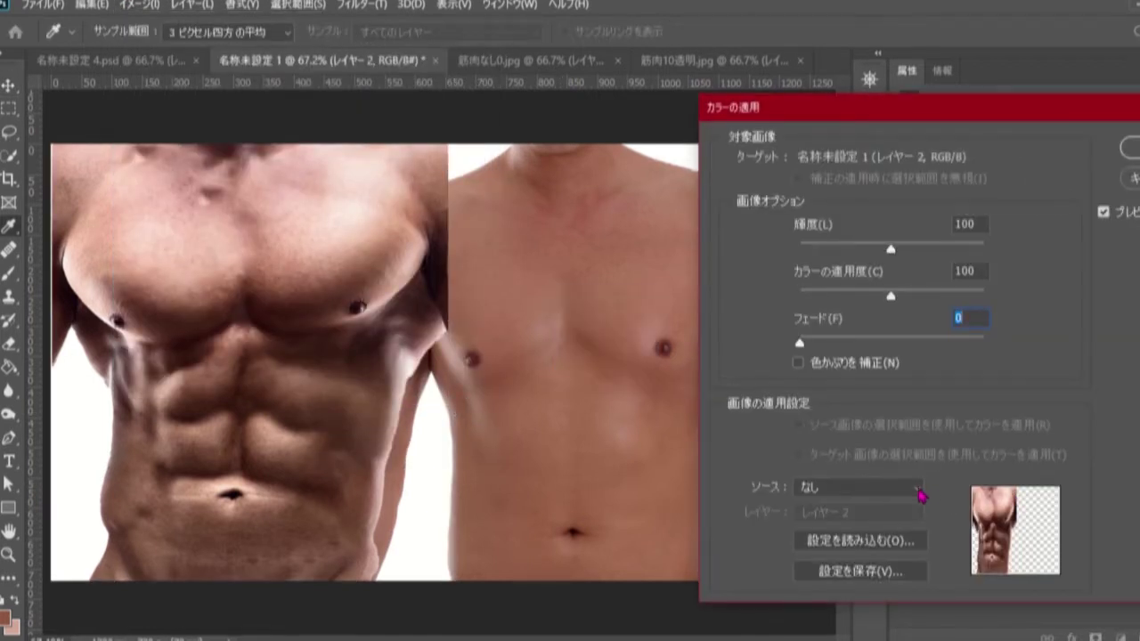
left_click(919, 492)
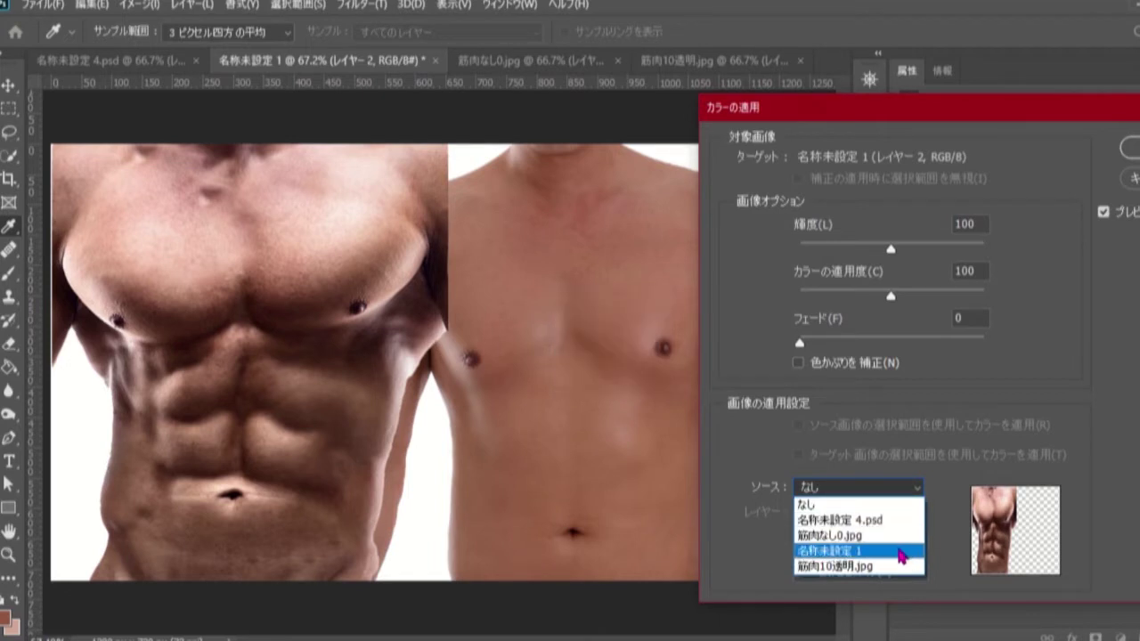
left_click(901, 553)
left_click(918, 516)
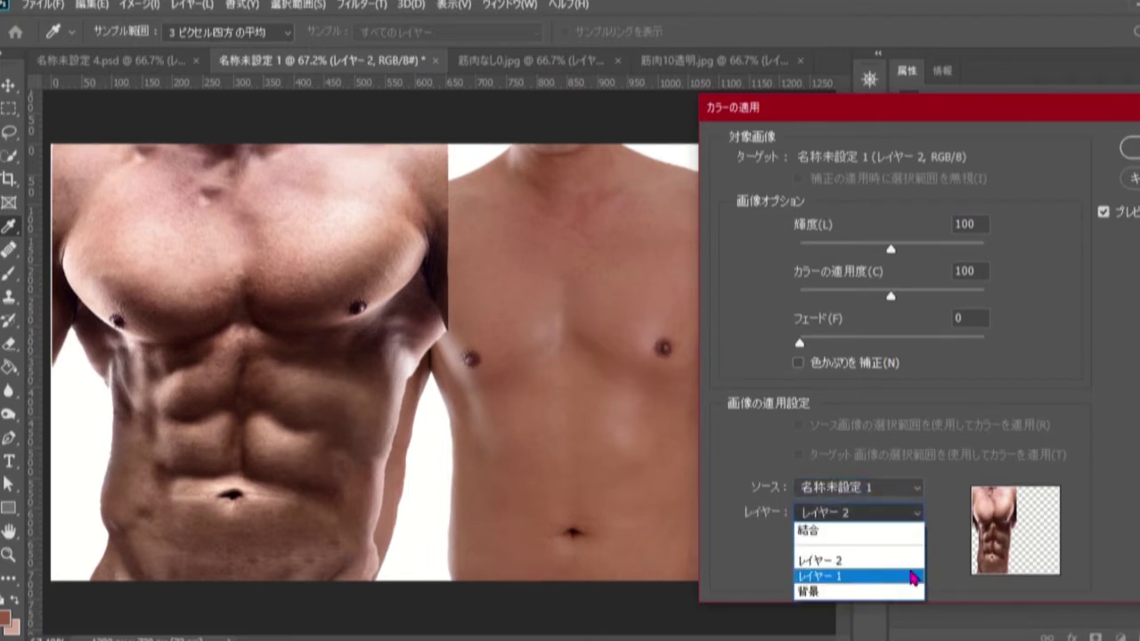
left_click(914, 578)
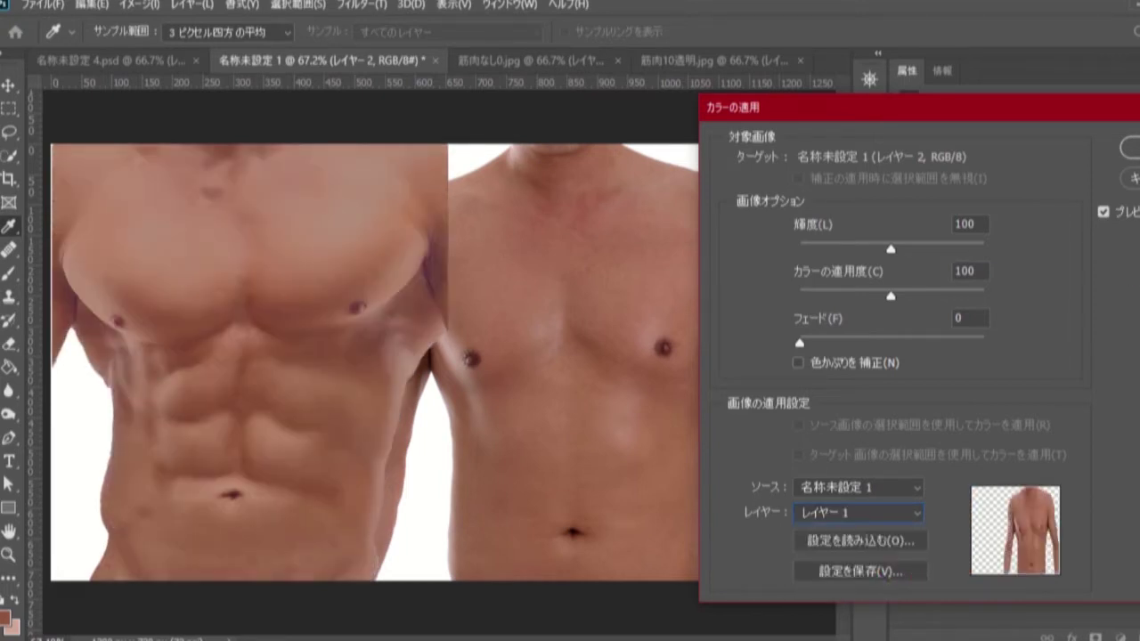
key("Return")
key("v")
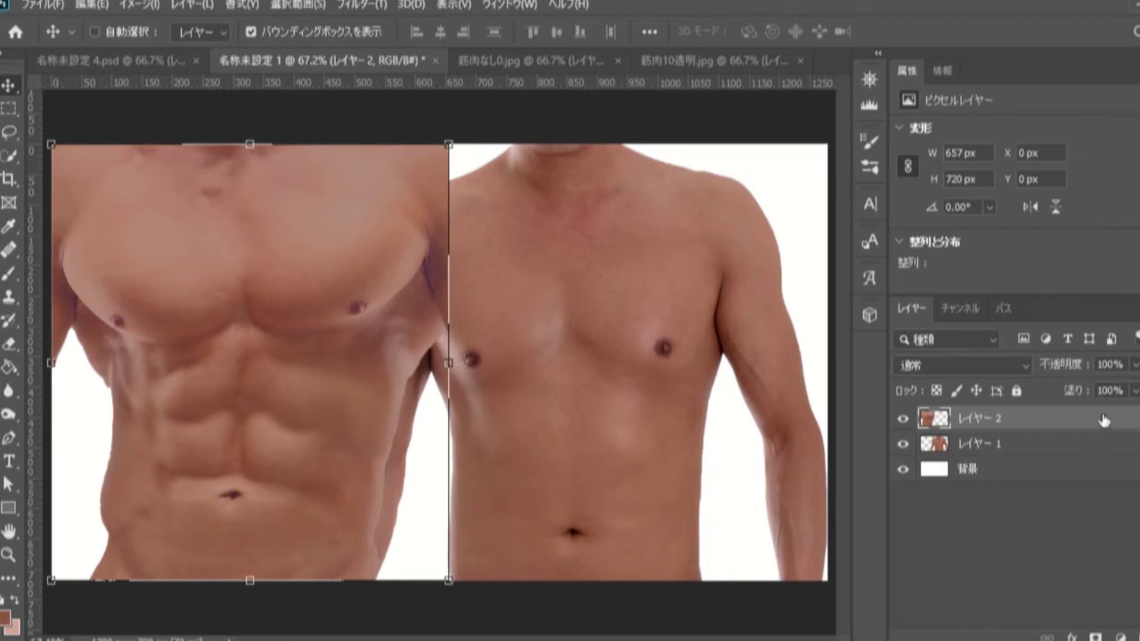
- Set the muscular layer to 74% opacity and move the slim torso left toward centre
left_click(1135, 366)
left_click_drag(1135, 391, 1115, 395)
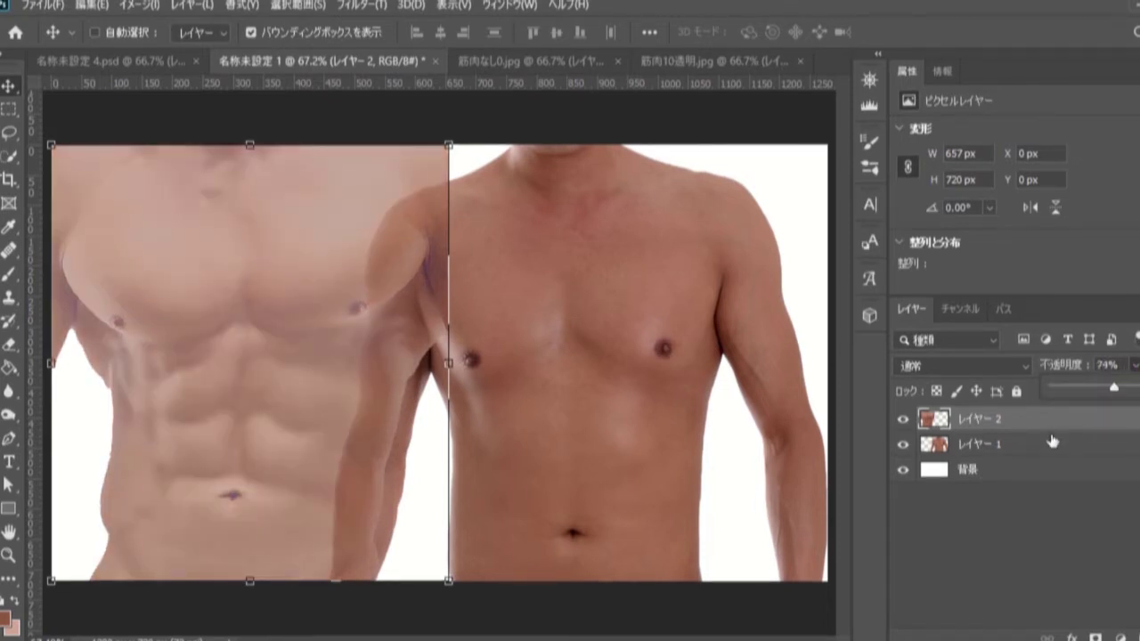
left_click(1041, 444)
left_click_drag(656, 253, 542, 252)
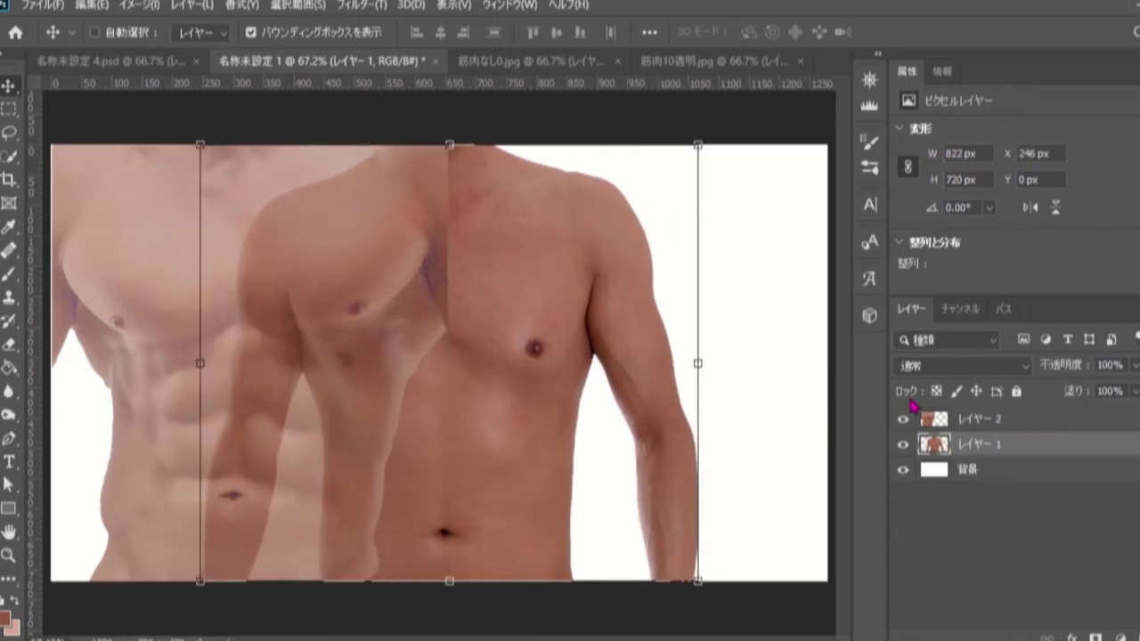
- Position the muscular chest over the slim torso at about X 340, Y 60 px
left_click(1006, 421)
left_click_drag(294, 245, 488, 244)
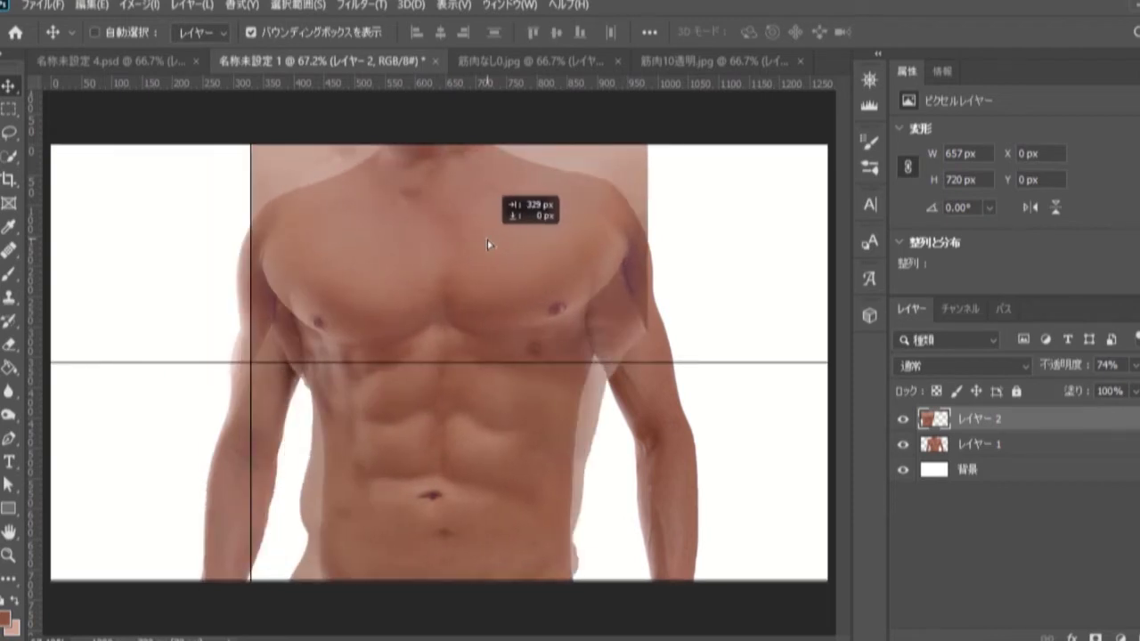
left_click_drag(488, 244, 491, 243)
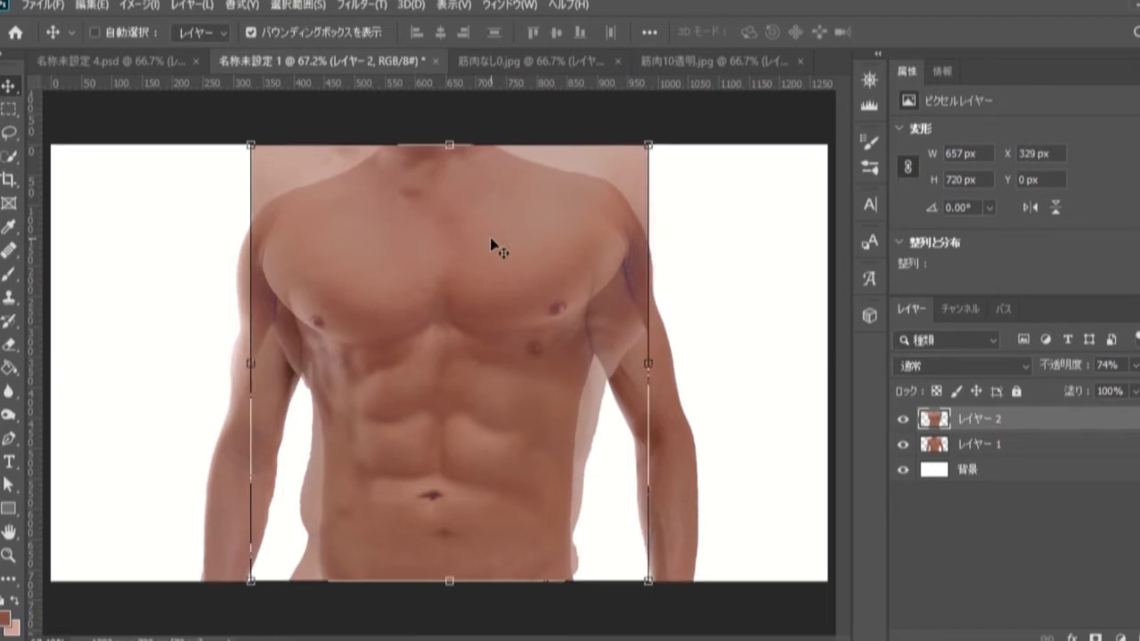
left_click_drag(499, 355, 511, 397)
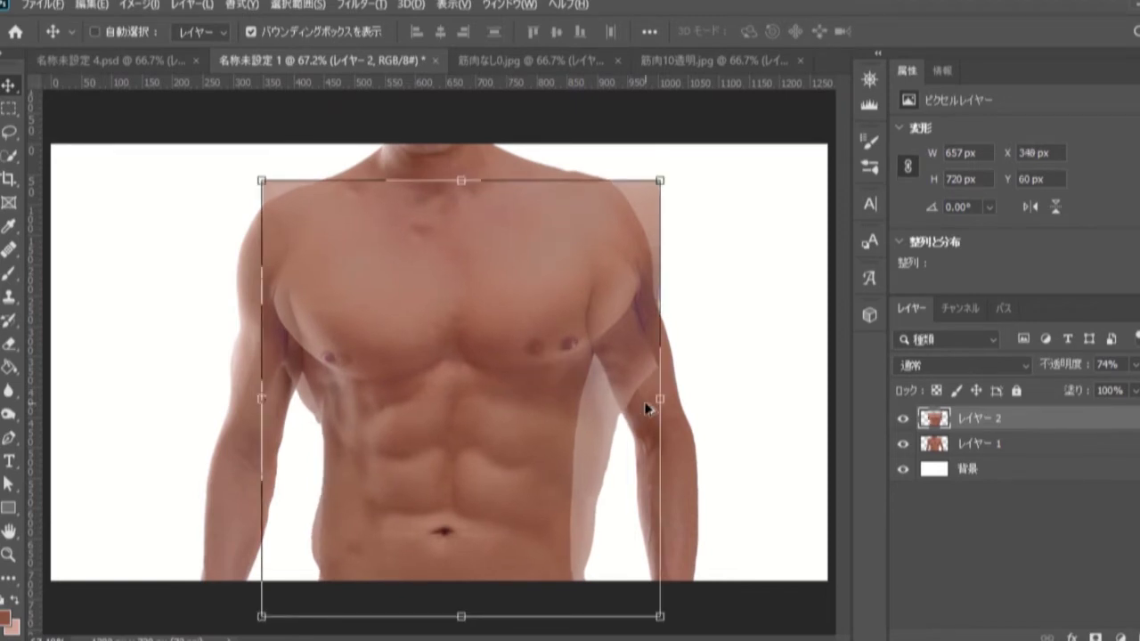
- Narrow the chest to about 93% width, then distort its top corners and bottom edge to fit
left_click(659, 398)
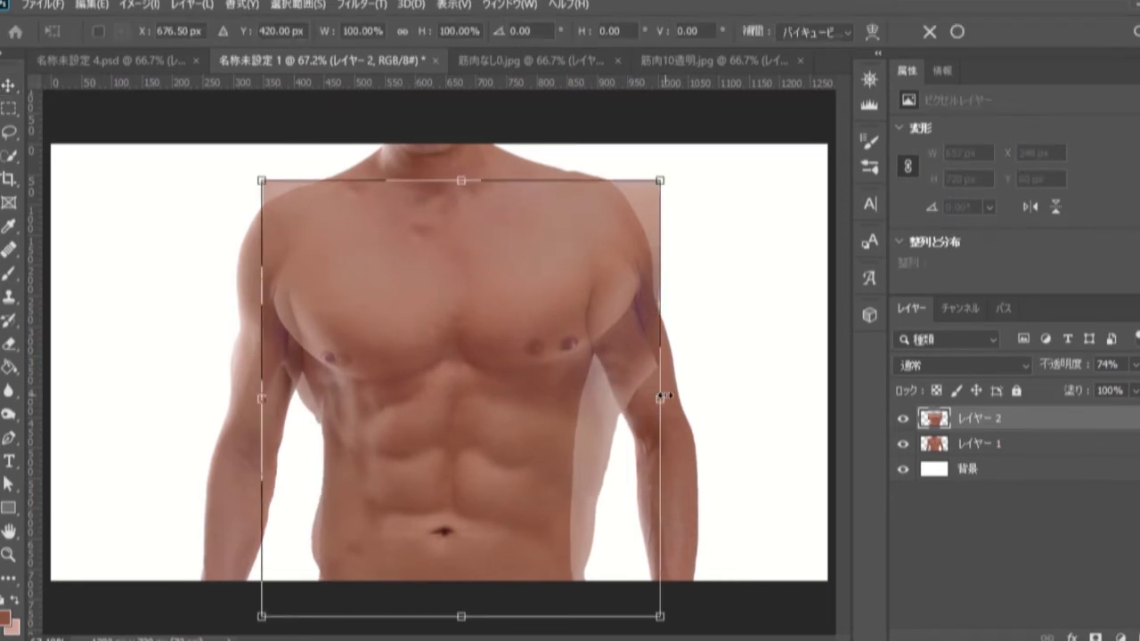
left_click_drag(663, 397, 650, 395)
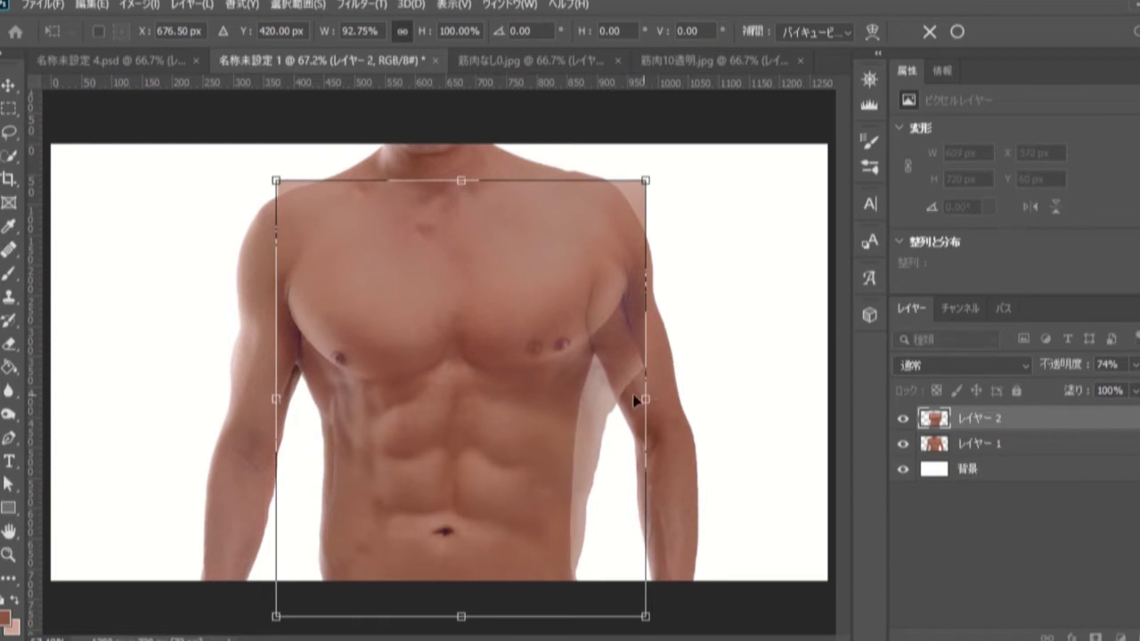
left_click(94, 5)
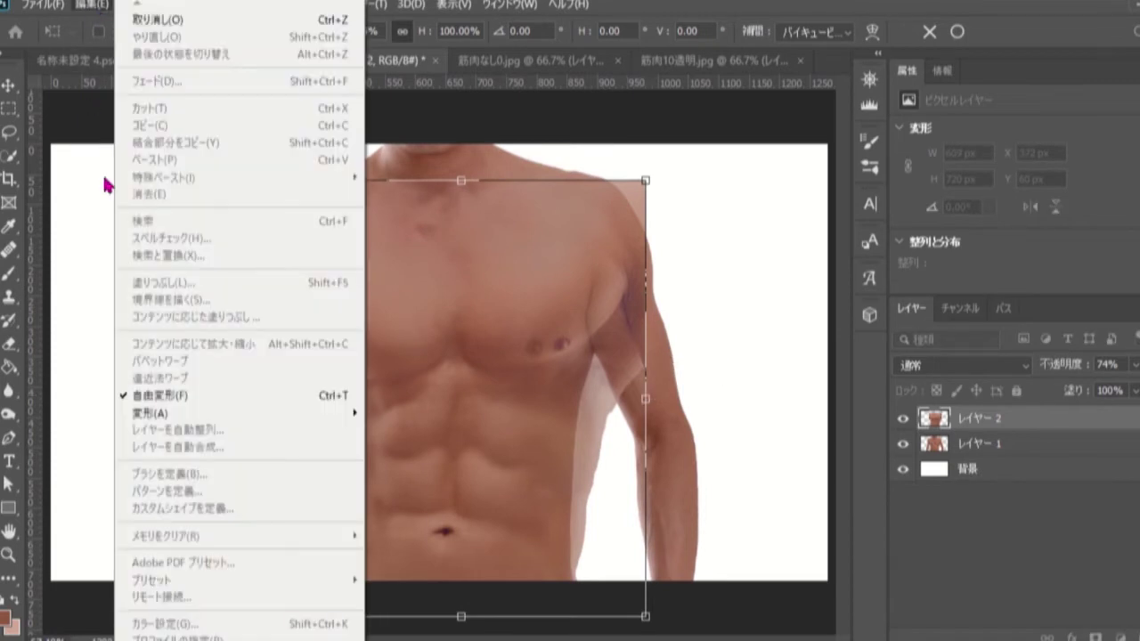
mouse_move(149, 413)
left_click(458, 194)
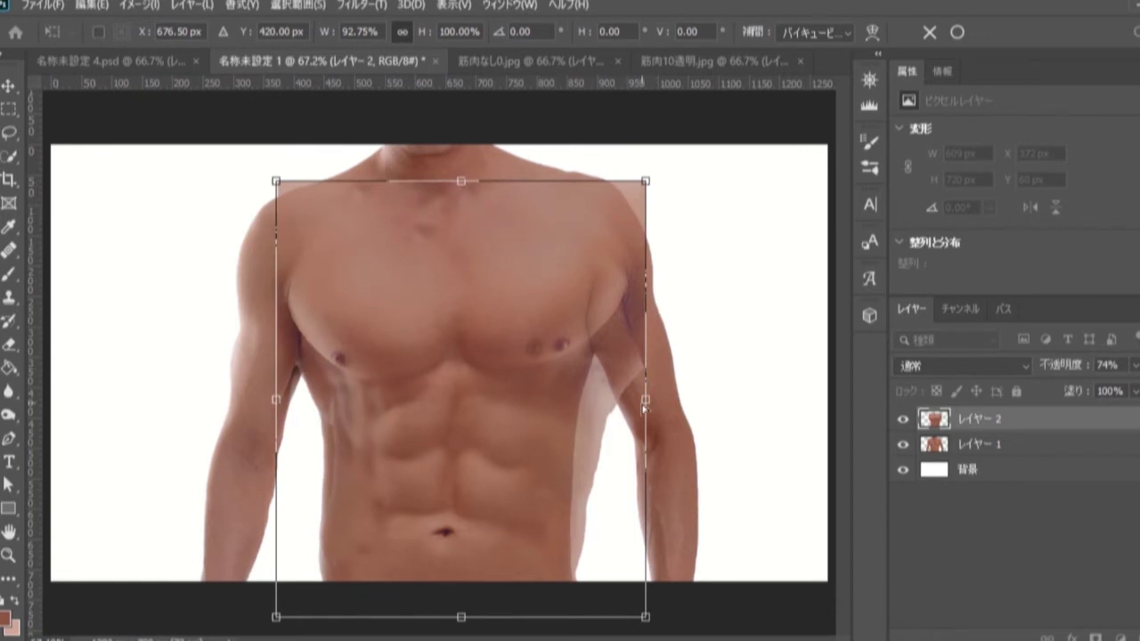
left_click_drag(648, 184, 594, 218)
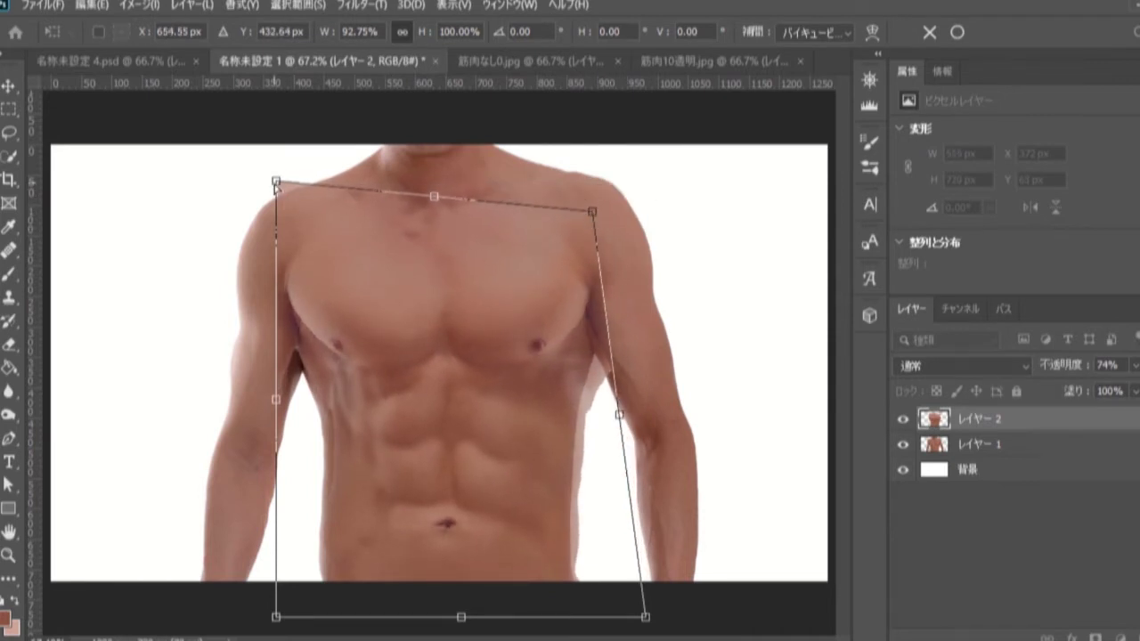
left_click_drag(278, 184, 290, 218)
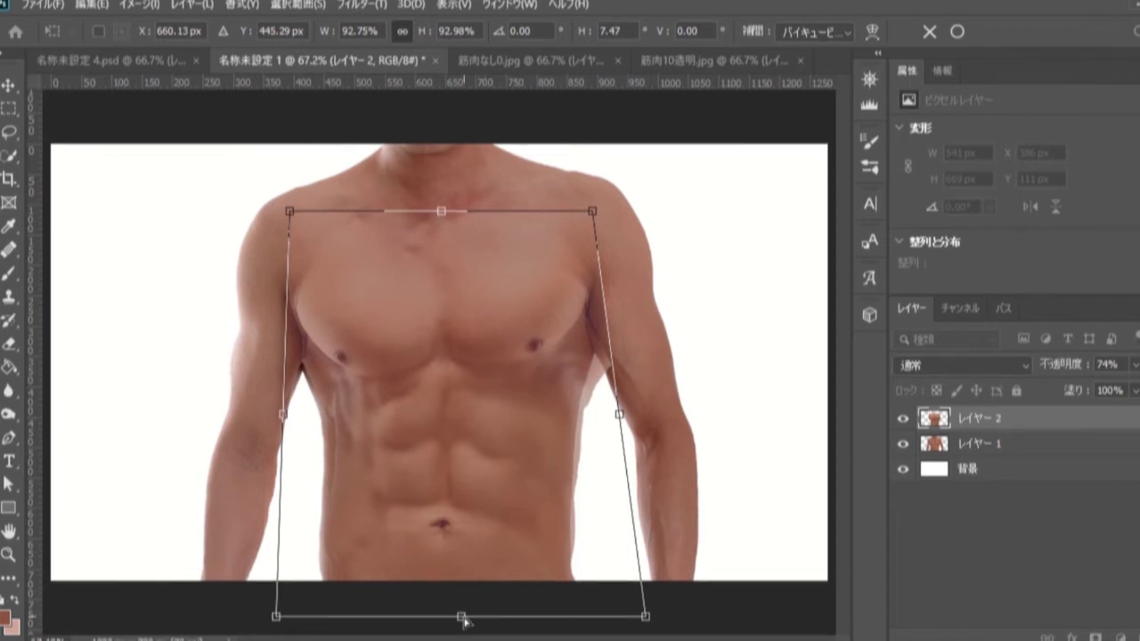
left_click_drag(465, 621, 465, 630)
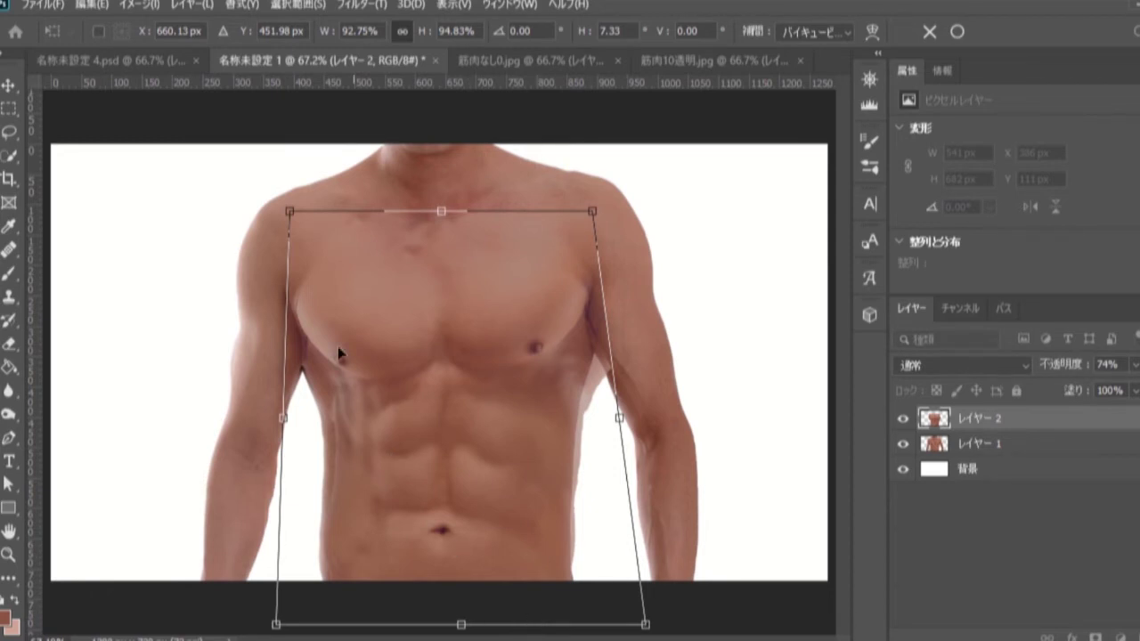
key("Return")
- Lasso-trace an outline around the muscular chest and abs on レイヤー 2
left_click(10, 132)
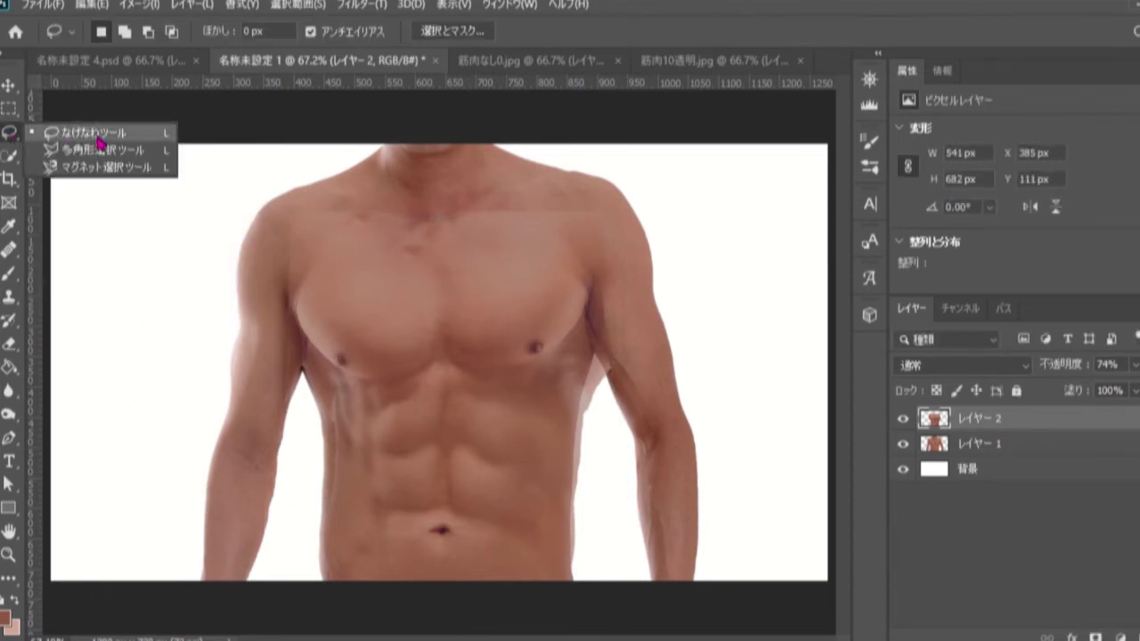
left_click(98, 138)
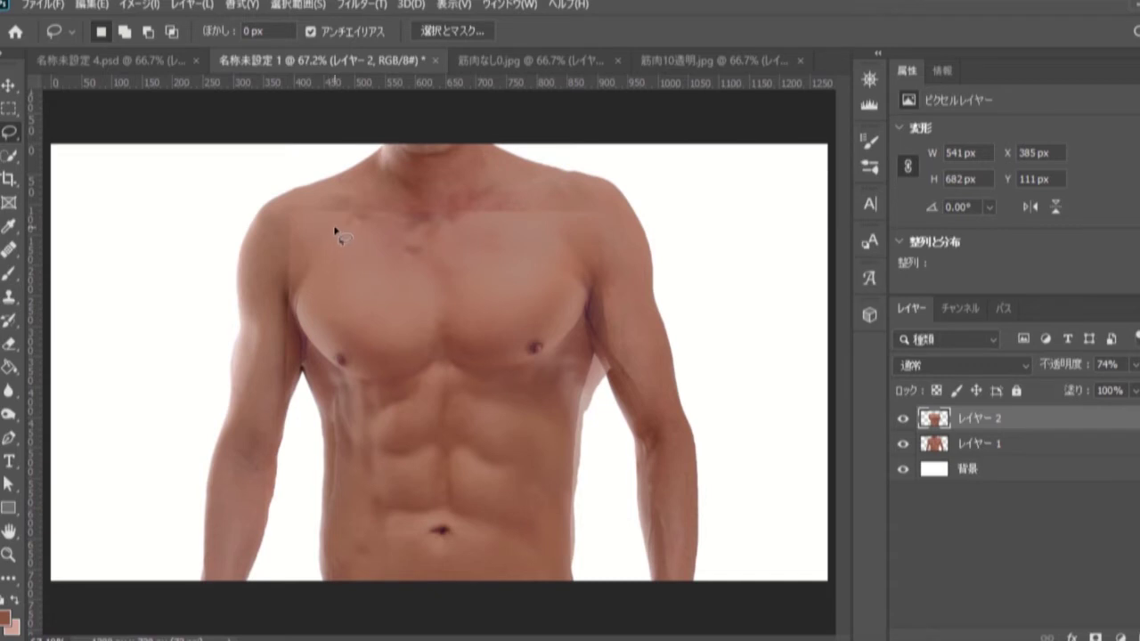
left_click_drag(334, 226, 305, 264)
mouse_move(296, 294)
left_mouse_down()
mouse_move(299, 354)
mouse_move(339, 425)
mouse_move(331, 560)
mouse_move(356, 593)
mouse_move(559, 604)
mouse_move(572, 410)
mouse_move(596, 327)
mouse_move(591, 240)
mouse_move(532, 224)
mouse_move(334, 231)
left_mouse_up()
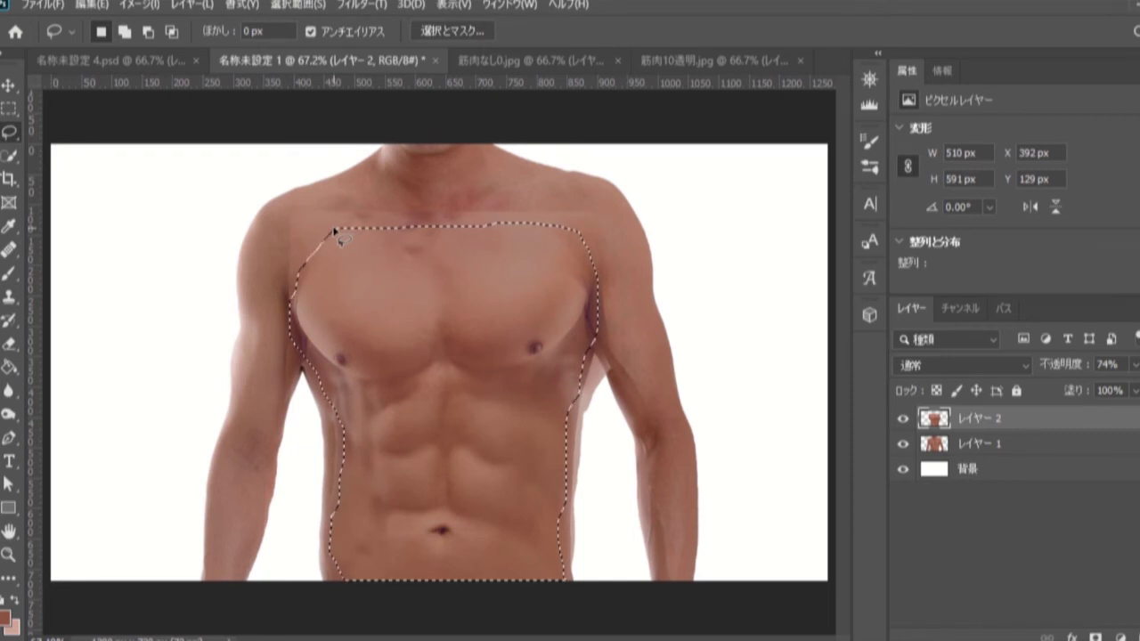
- Mask レイヤー 2 to the traced shape and duplicate the slim torso layer
left_click(1096, 635)
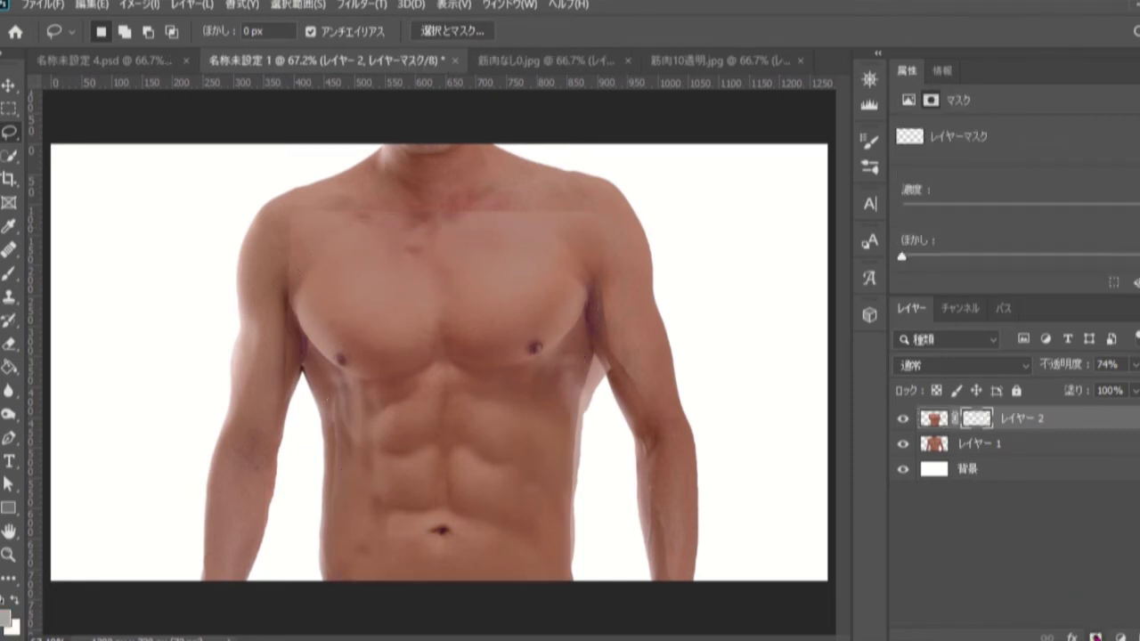
left_click(999, 445)
right_click(999, 445)
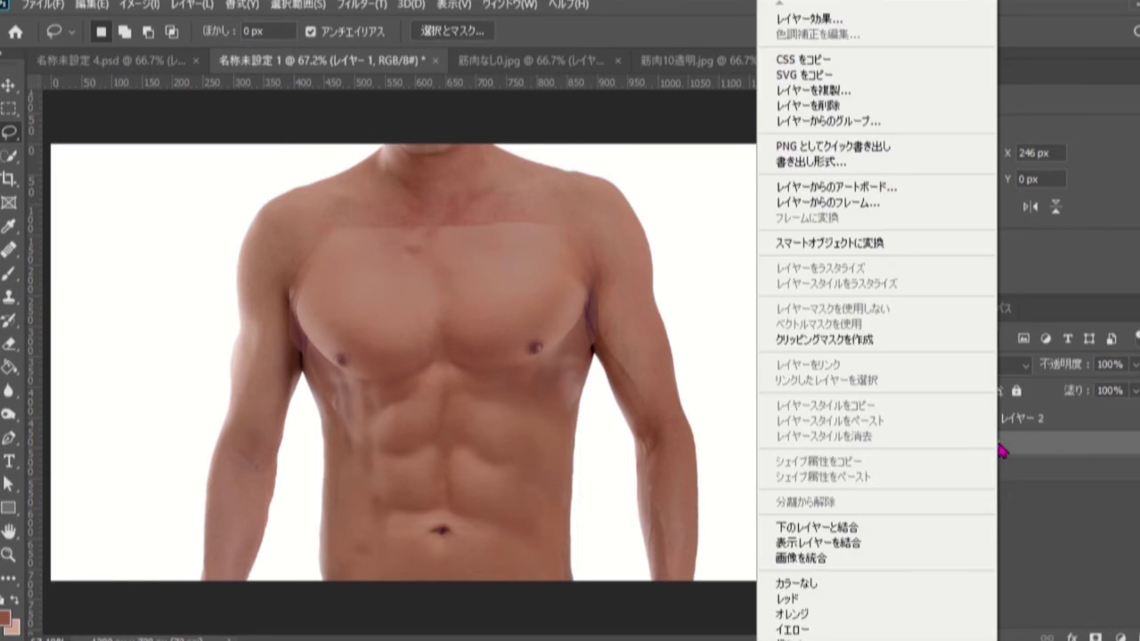
left_click(916, 91)
left_click(772, 168)
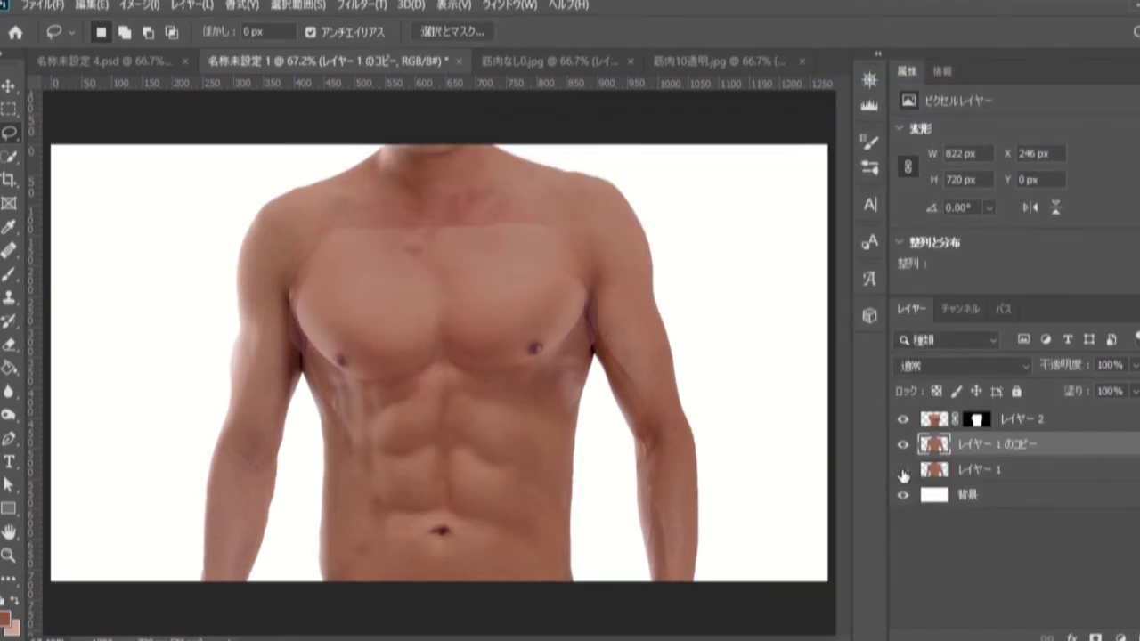
- Load レイヤー 2's mask outline as a selection, toggling the abs layer to compare
left_click(1033, 426)
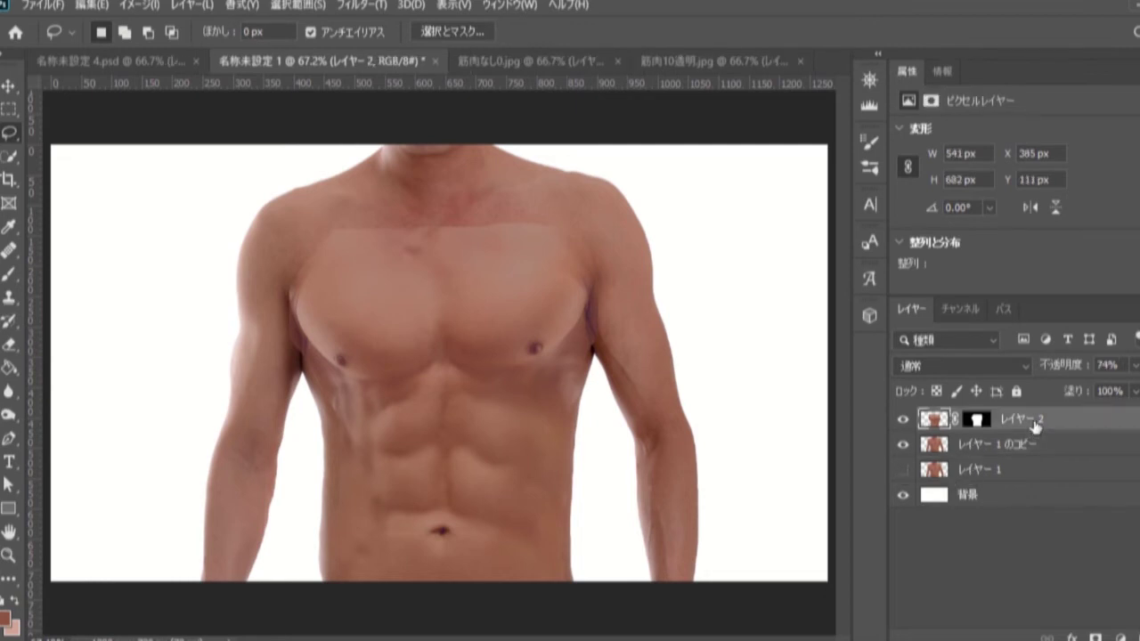
left_click(976, 422)
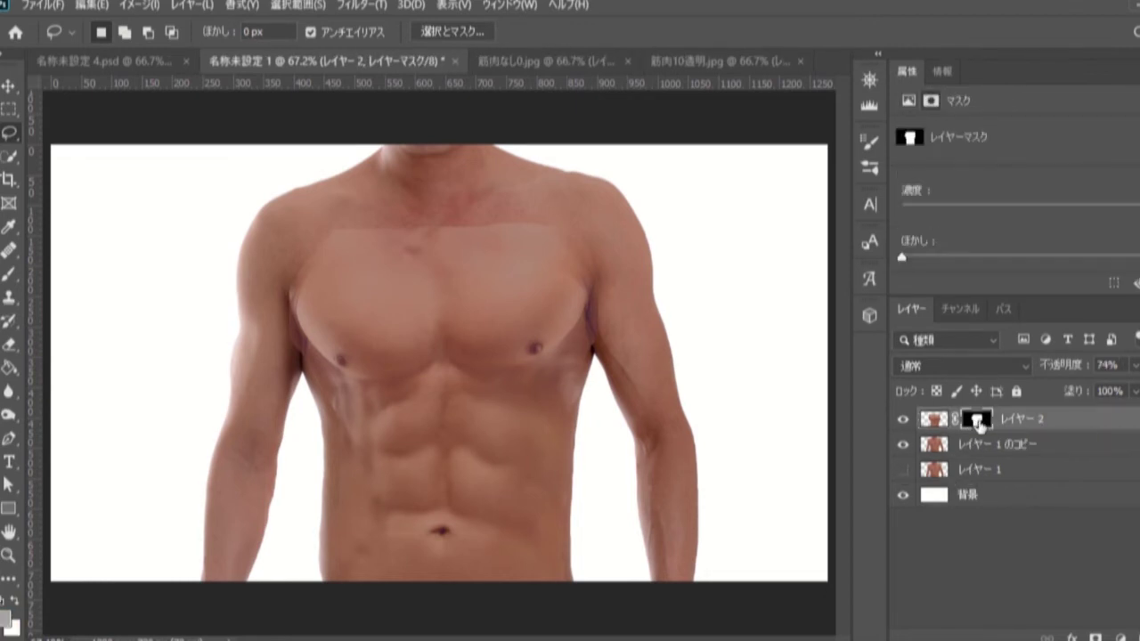
left_click(980, 422, "ctrl")
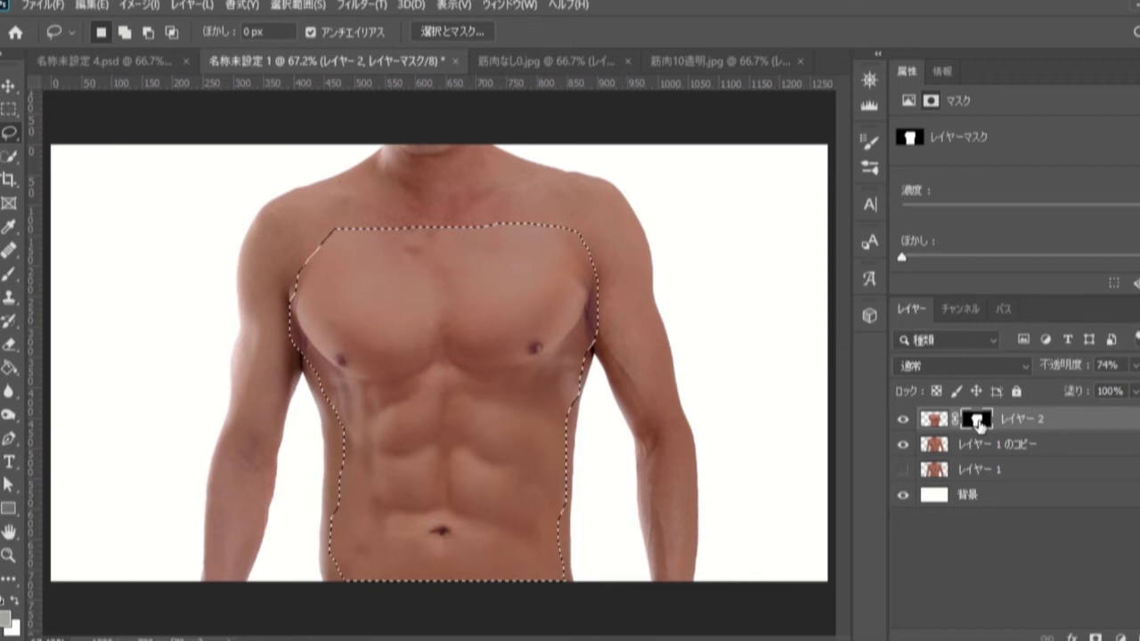
left_click(903, 419)
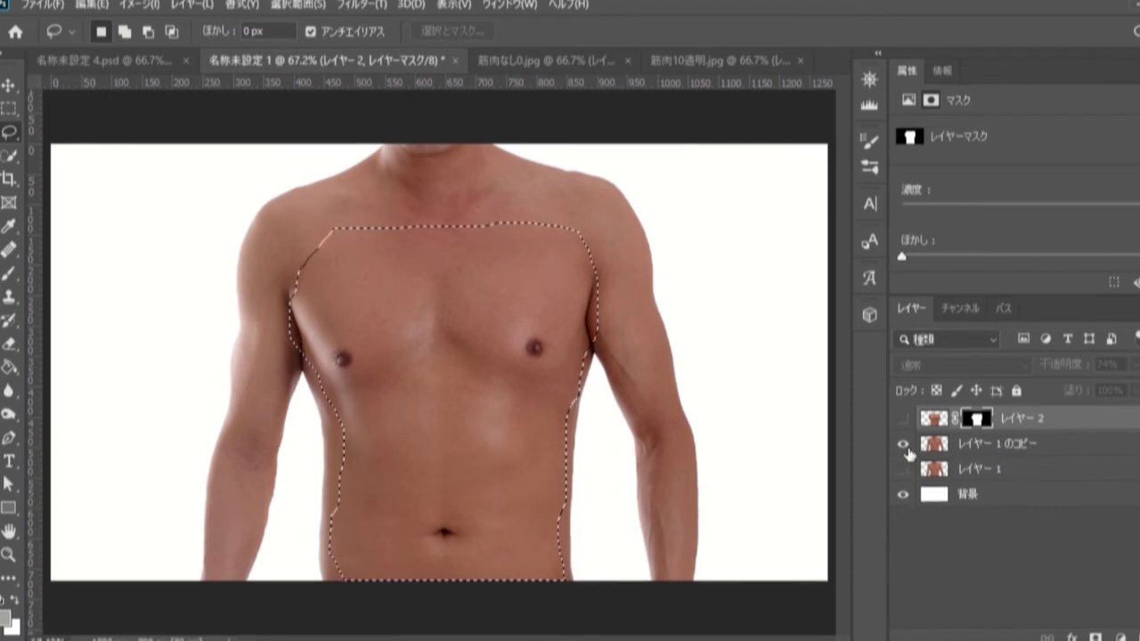
left_click(903, 418)
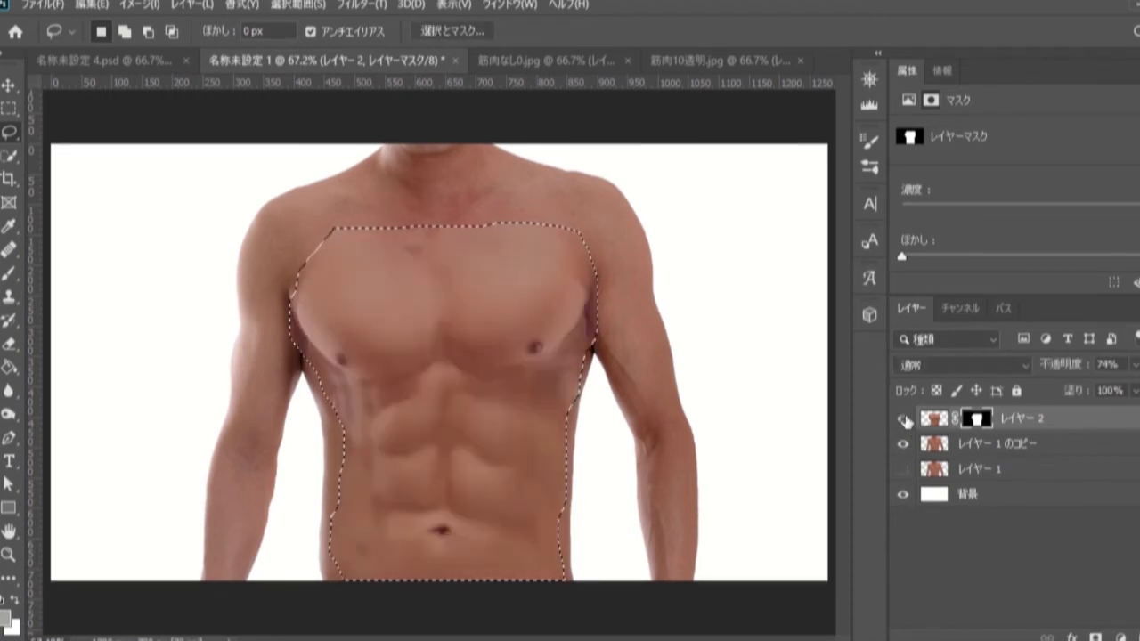
left_click(275, 5)
mouse_move(328, 259)
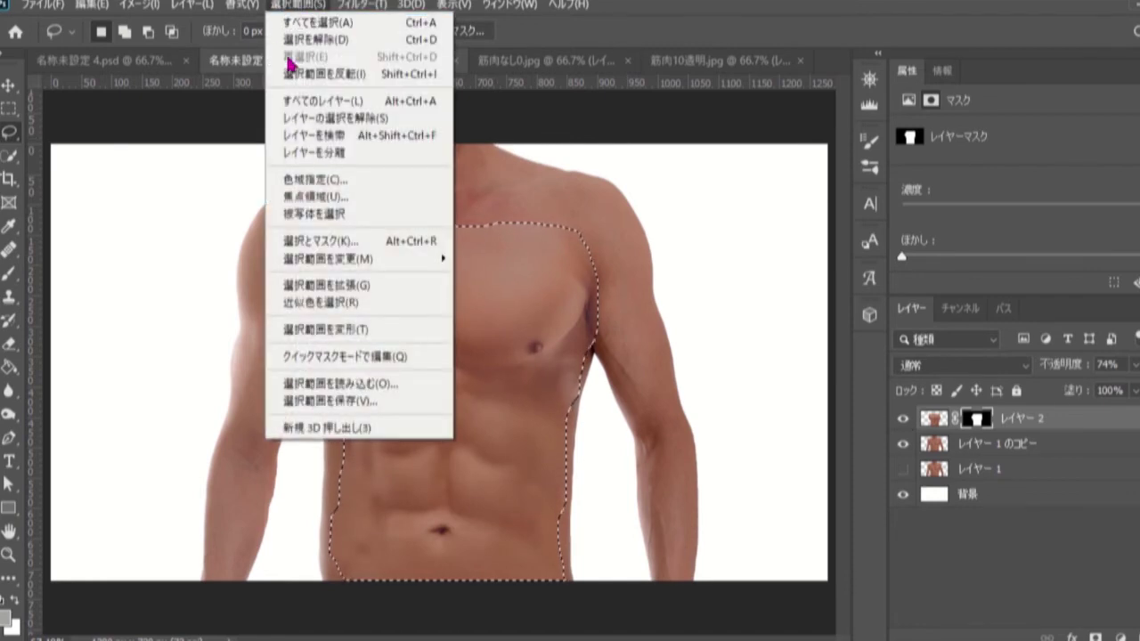
- Contract the selection by 2 px, delete it from レイヤー 1 のコピー, then deselect
left_click(488, 309)
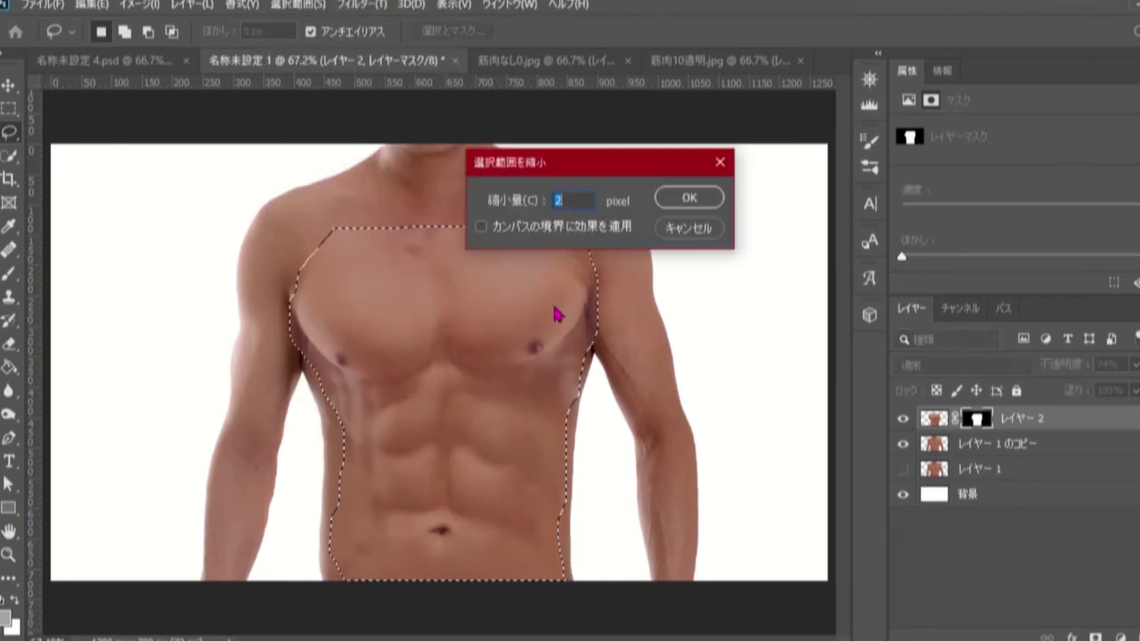
left_click(672, 202)
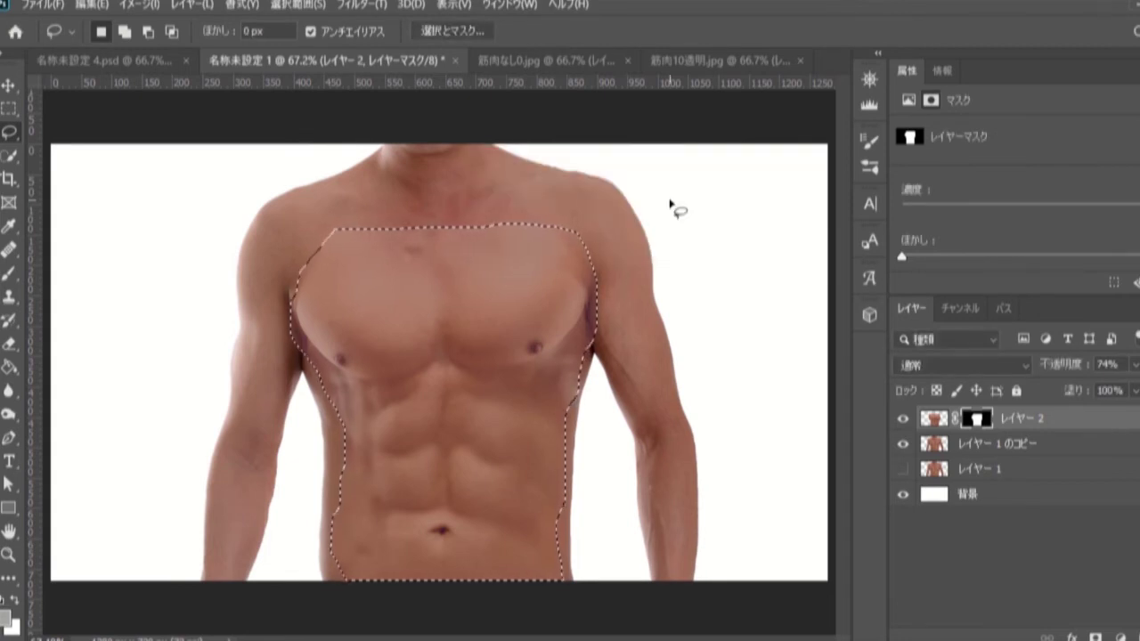
left_click(1009, 448)
left_click(903, 419)
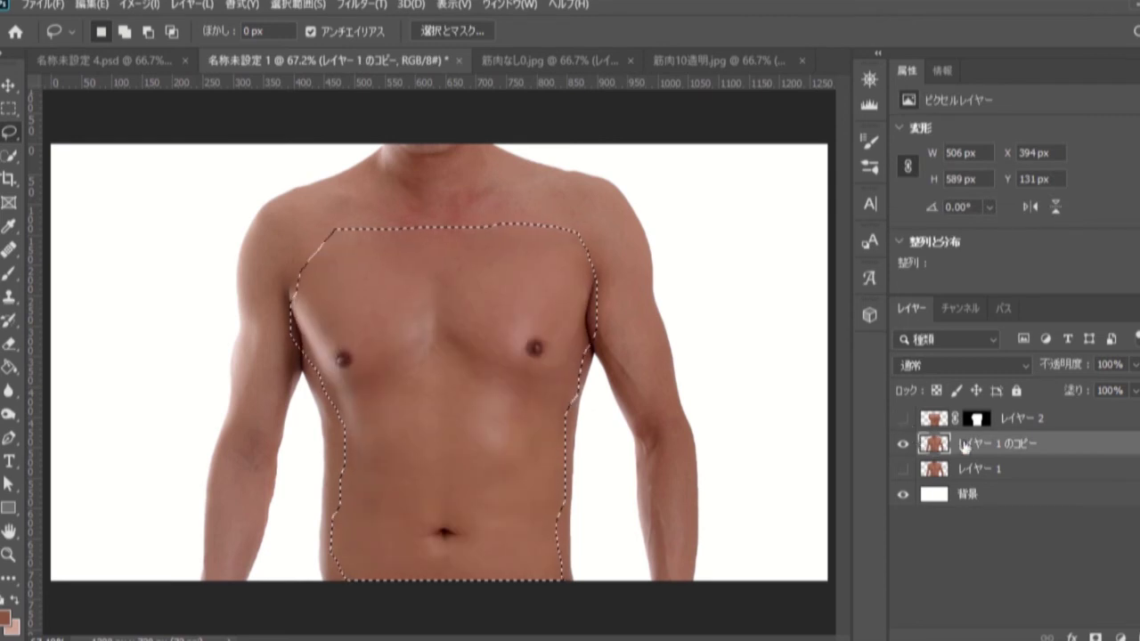
key("Delete")
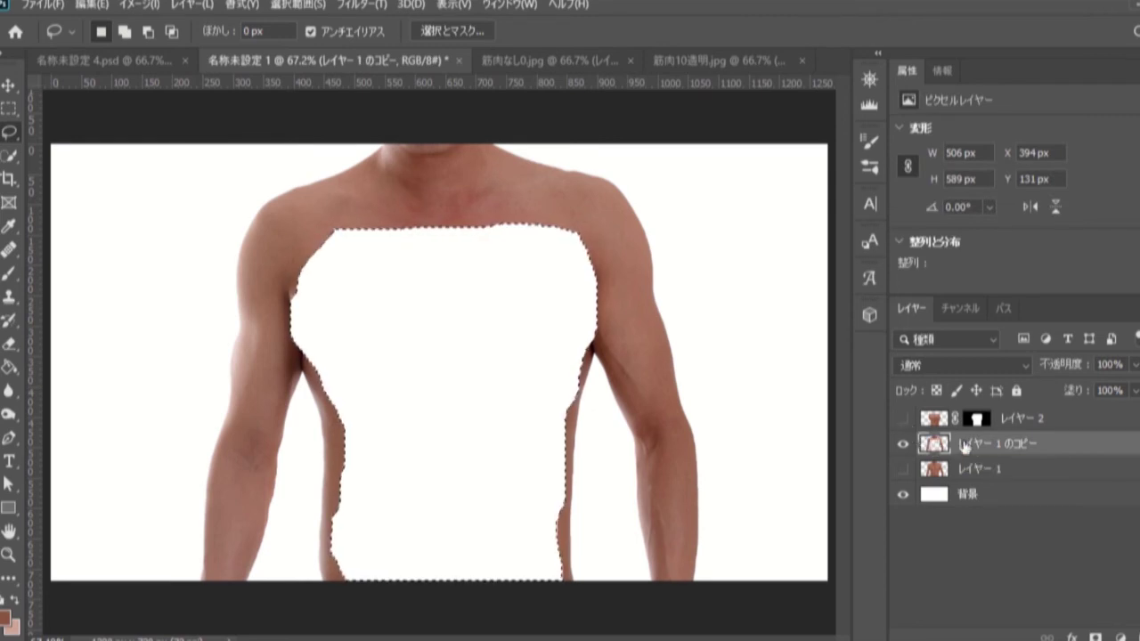
left_click(903, 419)
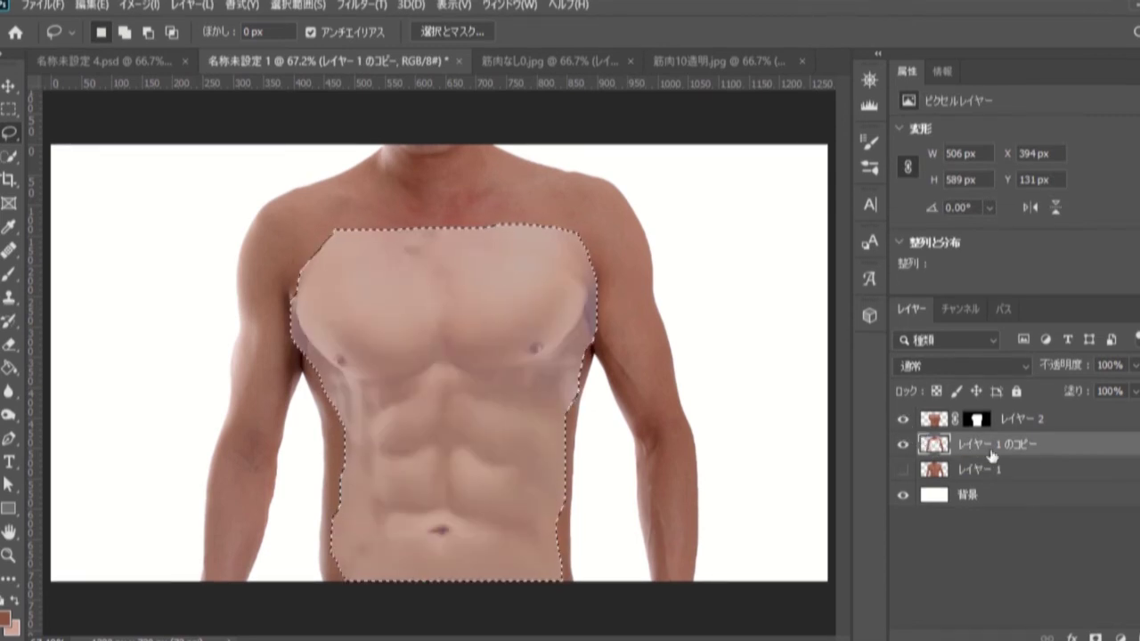
left_click(280, 11)
left_click(298, 38)
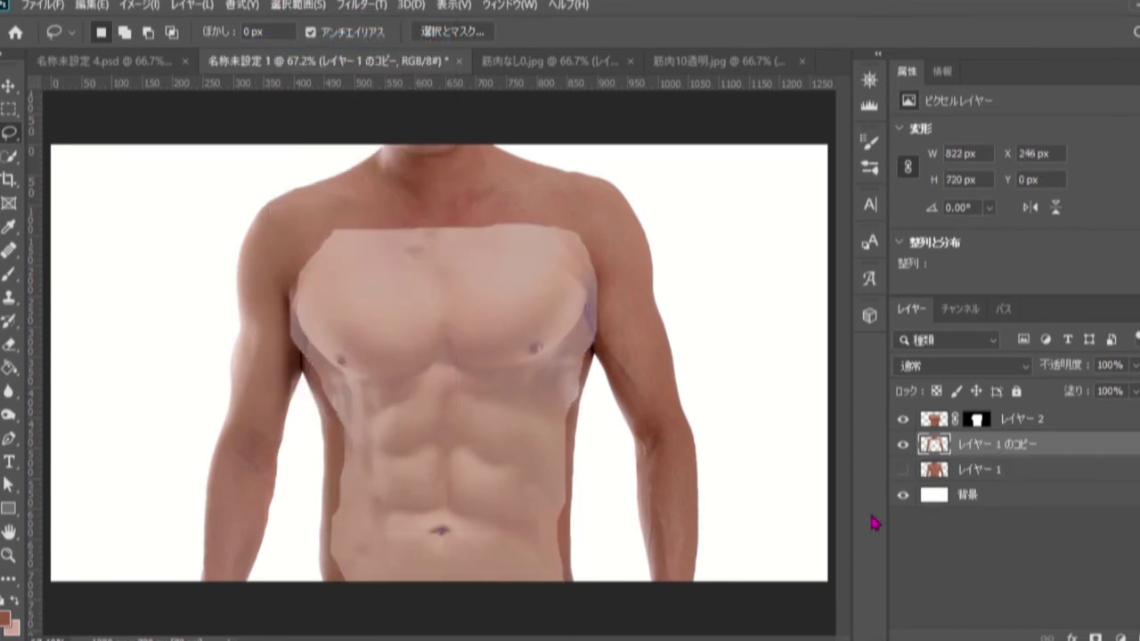
- Auto-blend the chest and torso-copy layers as Panorama with Seamless Tones and Colors
left_click(1040, 424)
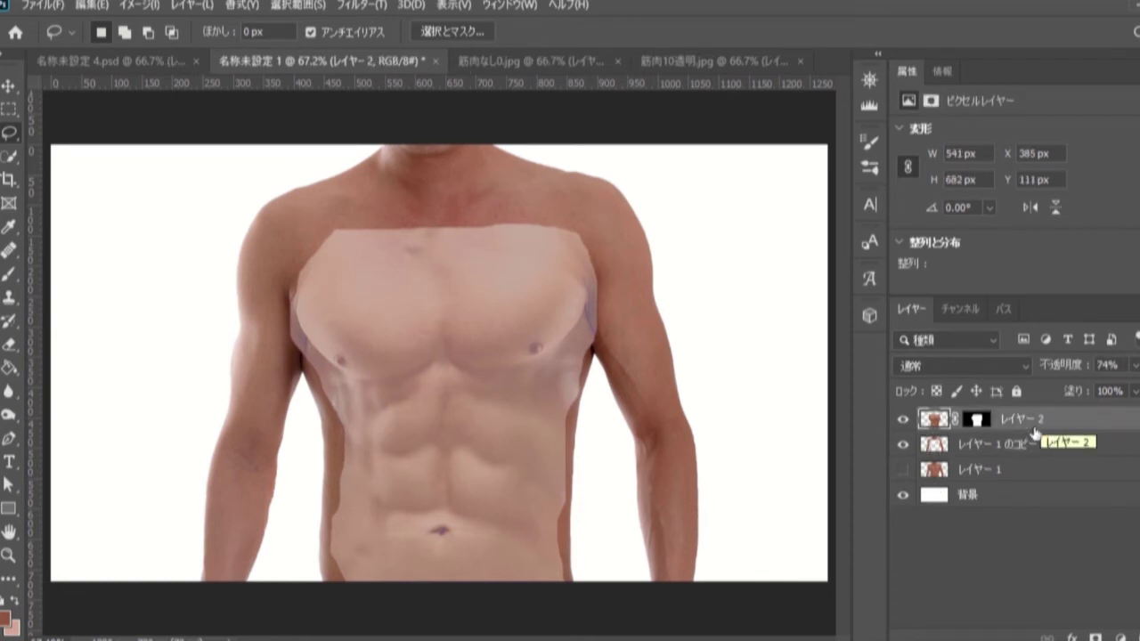
left_click(1030, 447, "shift")
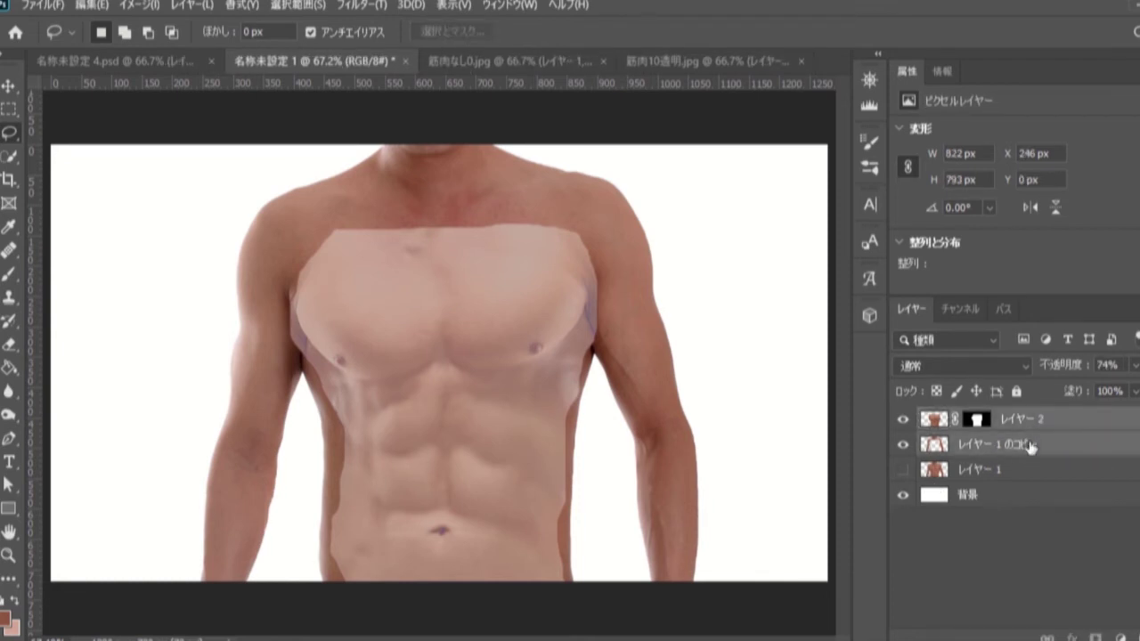
left_click(90, 7)
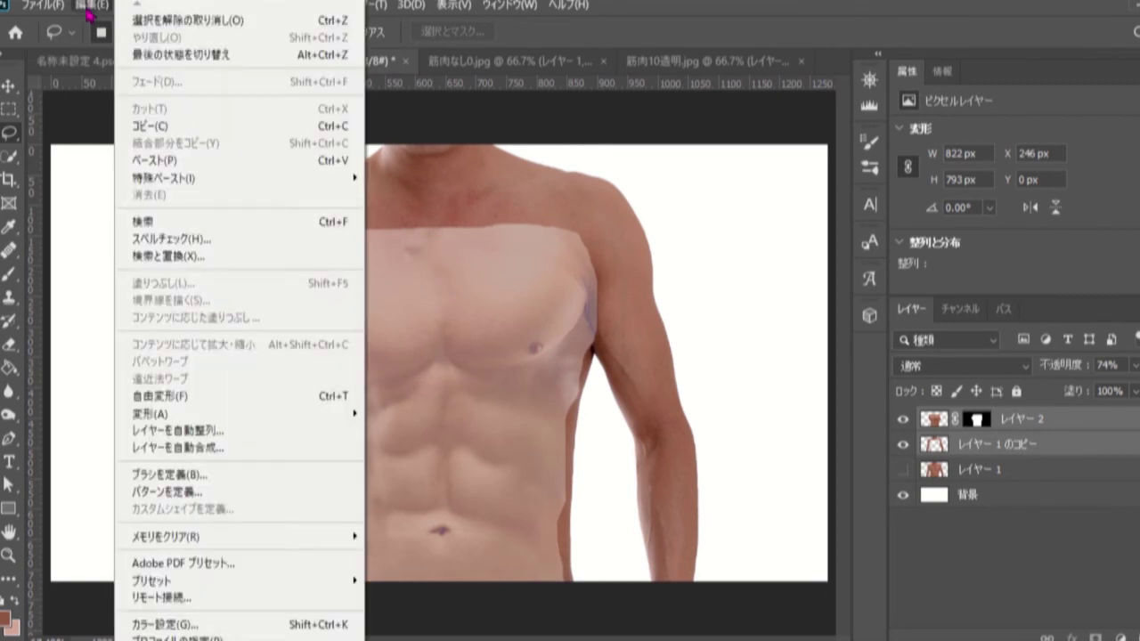
left_click(306, 455)
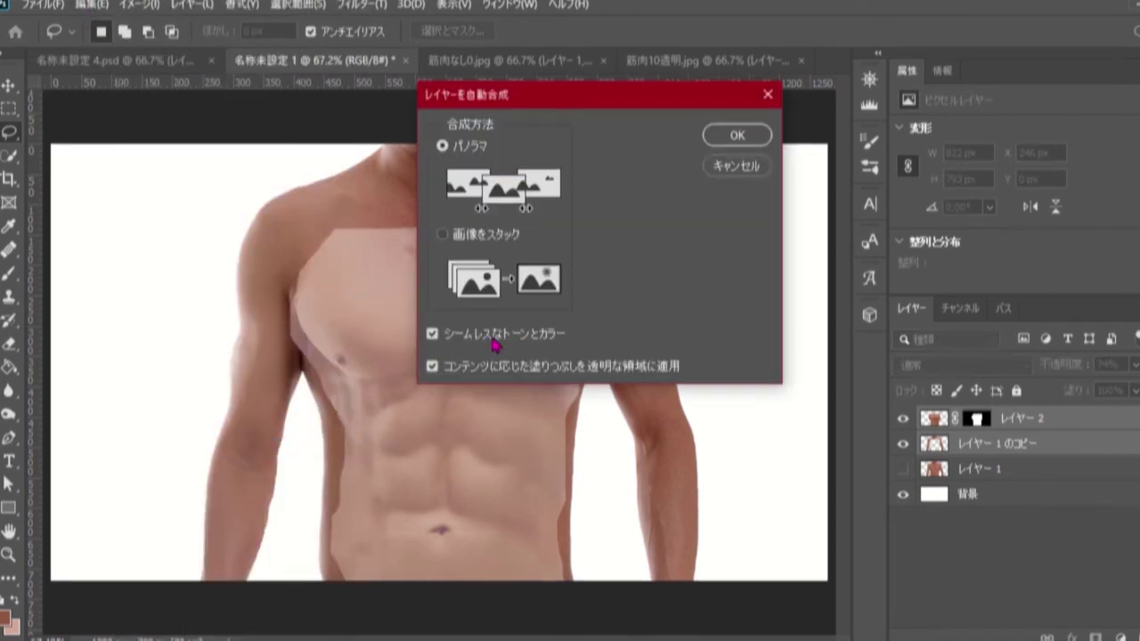
left_click(727, 138)
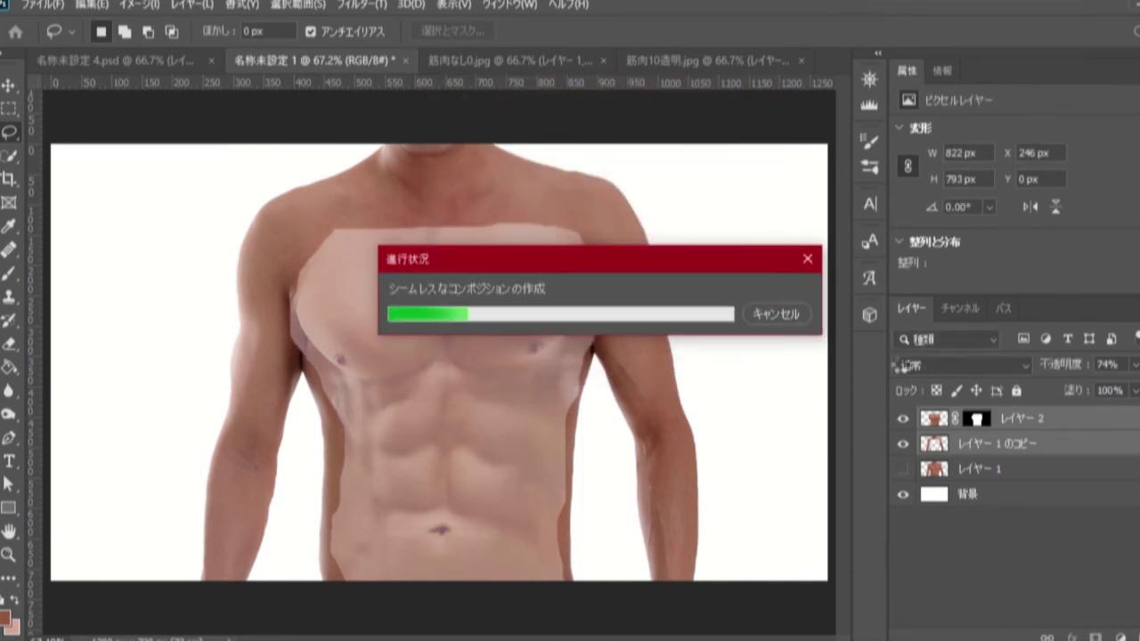
left_click(585, 255)
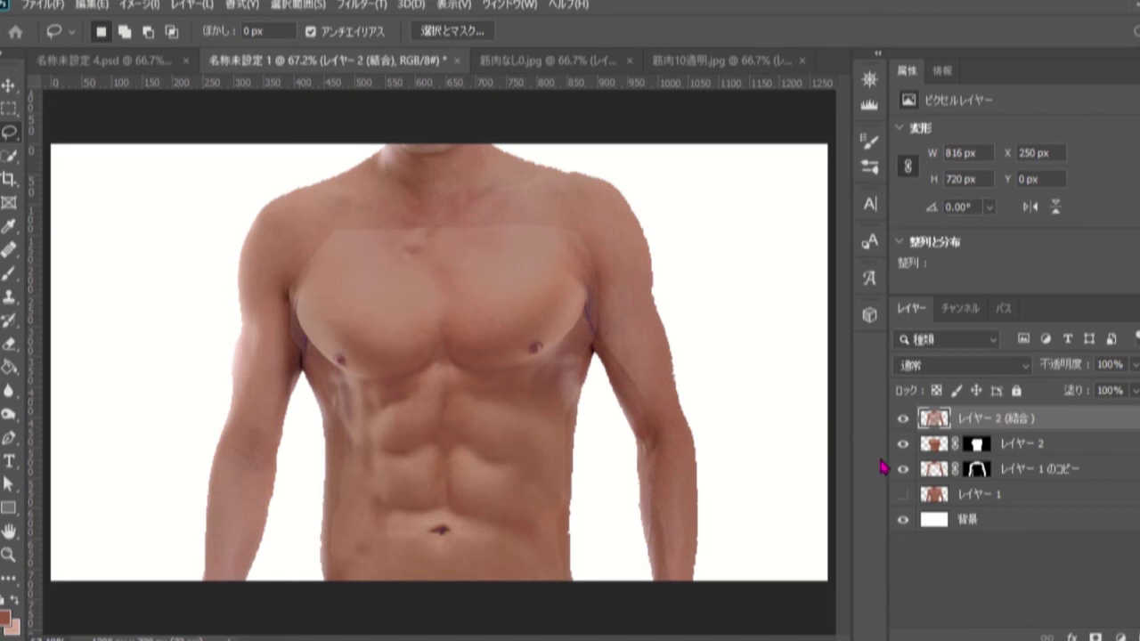
- Hide the original chest layer, show the slim torso, and add a white mask to レイヤー 2 (結合)
left_click(902, 444)
left_click(903, 494)
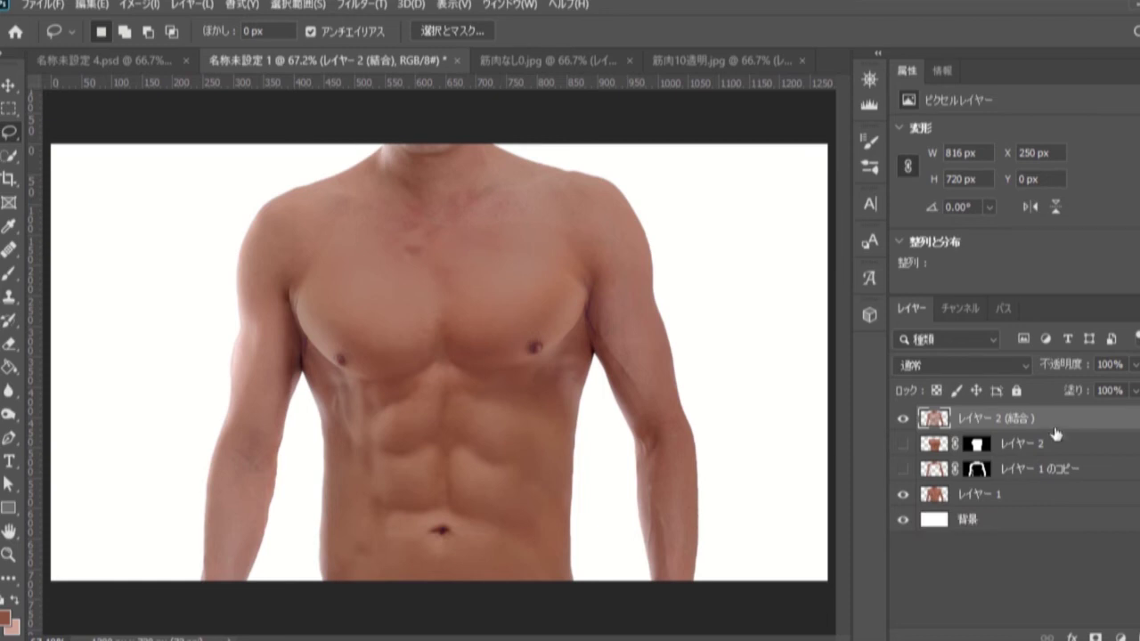
left_click(1096, 638)
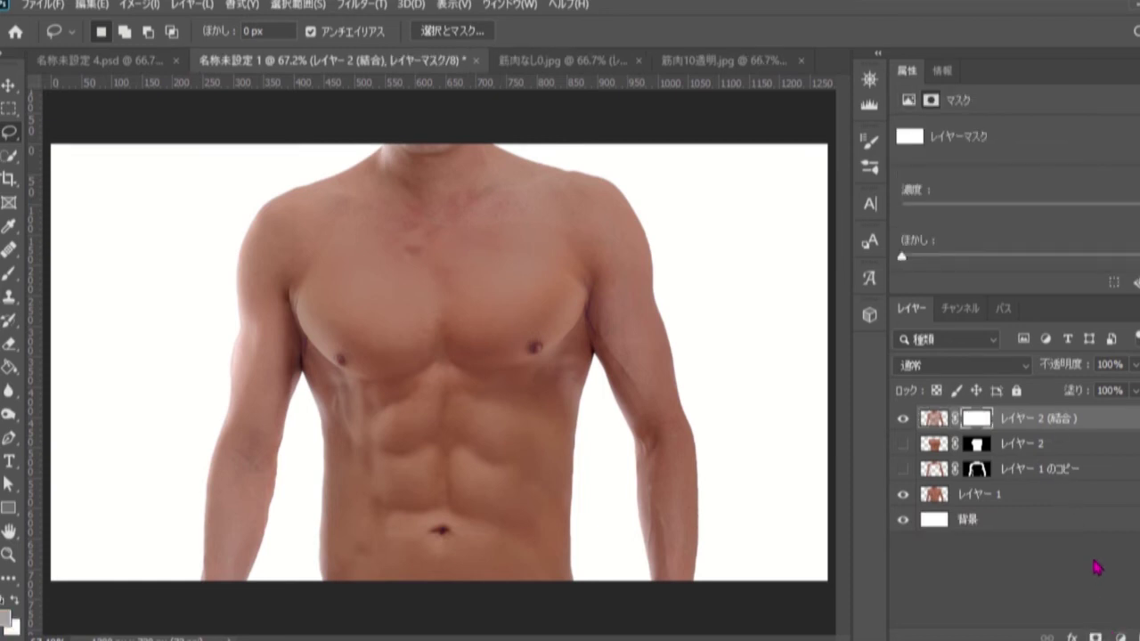
- Switch to the Brush tool and re-enter skin-tone c39989 as the foreground colour
left_click(9, 274)
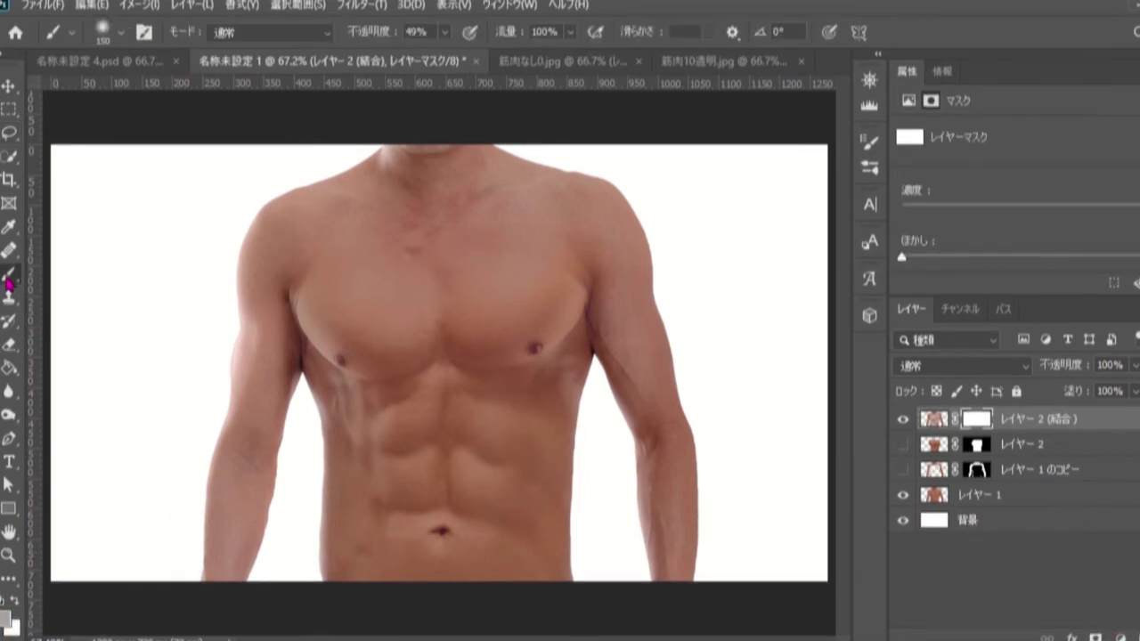
left_click(88, 275)
left_click(10, 621)
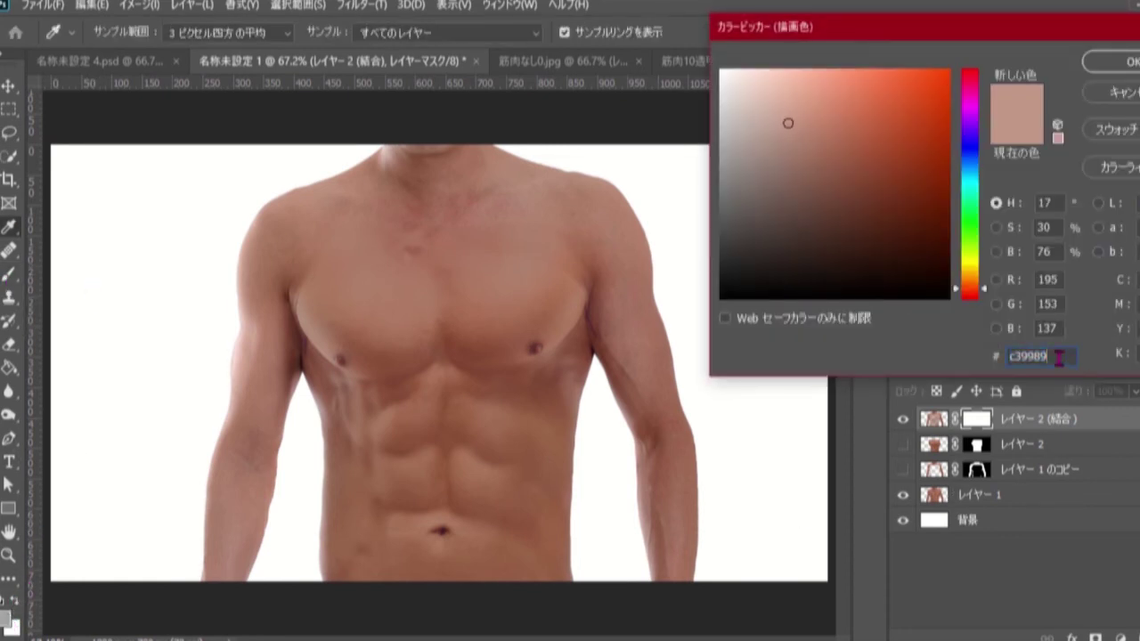
key("BackSpace")
key("BackSpace")
key("BackSpace")
key("BackSpace")
key("BackSpace")
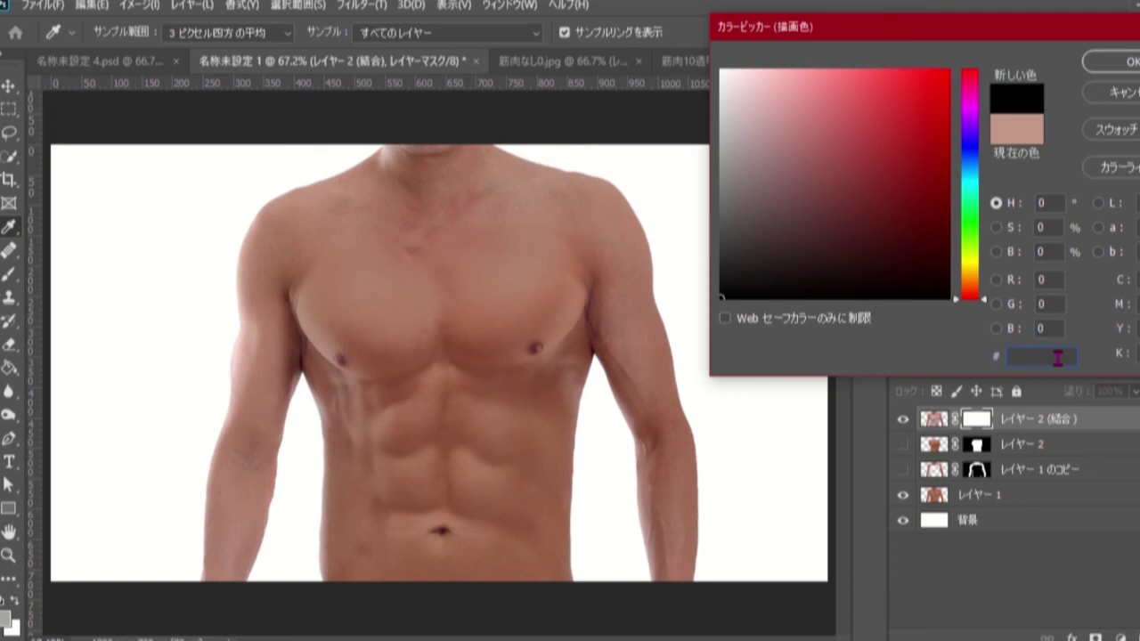
type("c3")
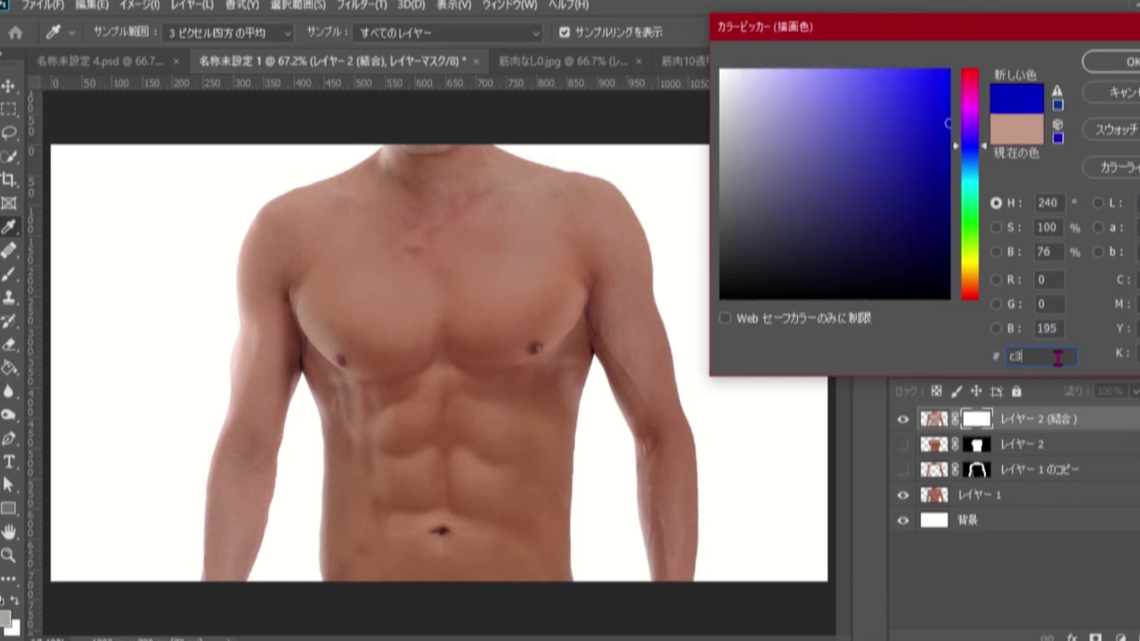
type("9989")
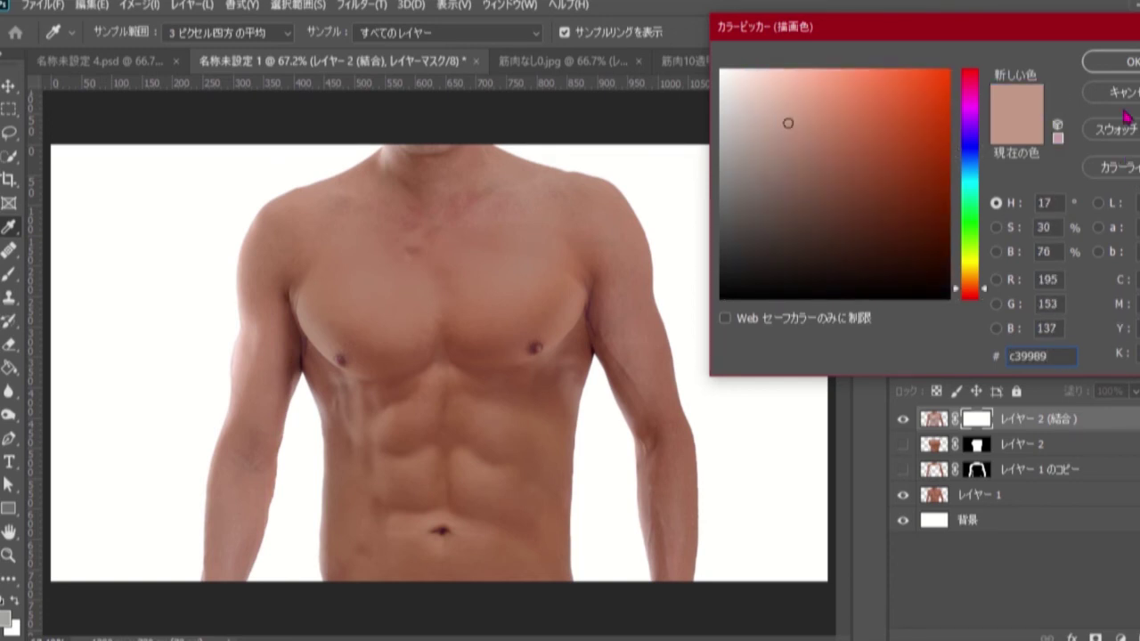
left_click(1137, 64)
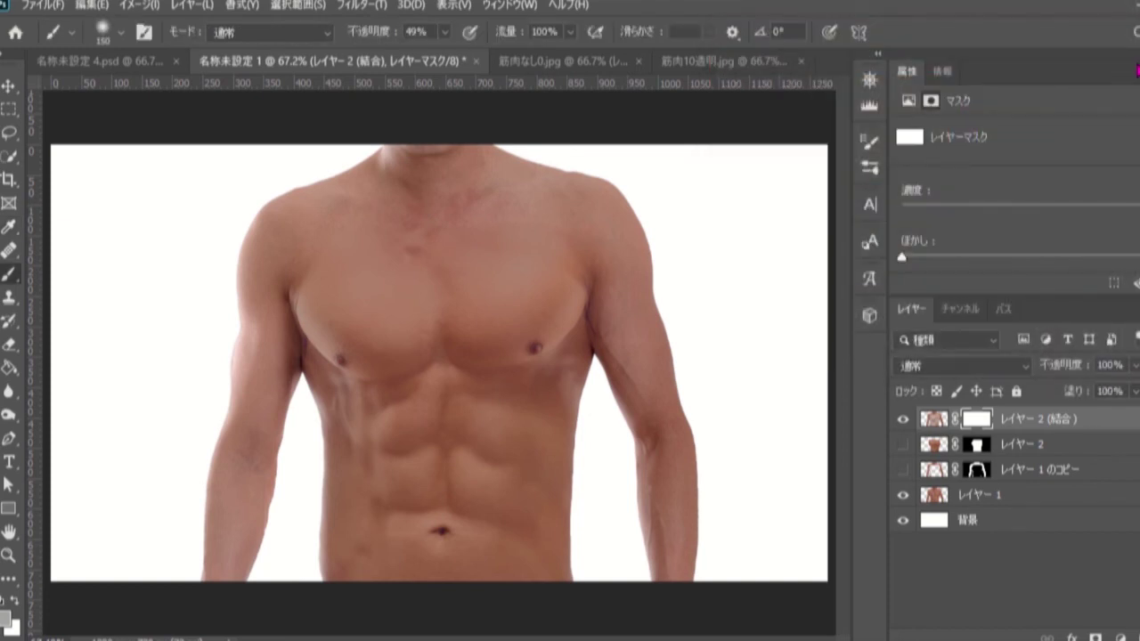